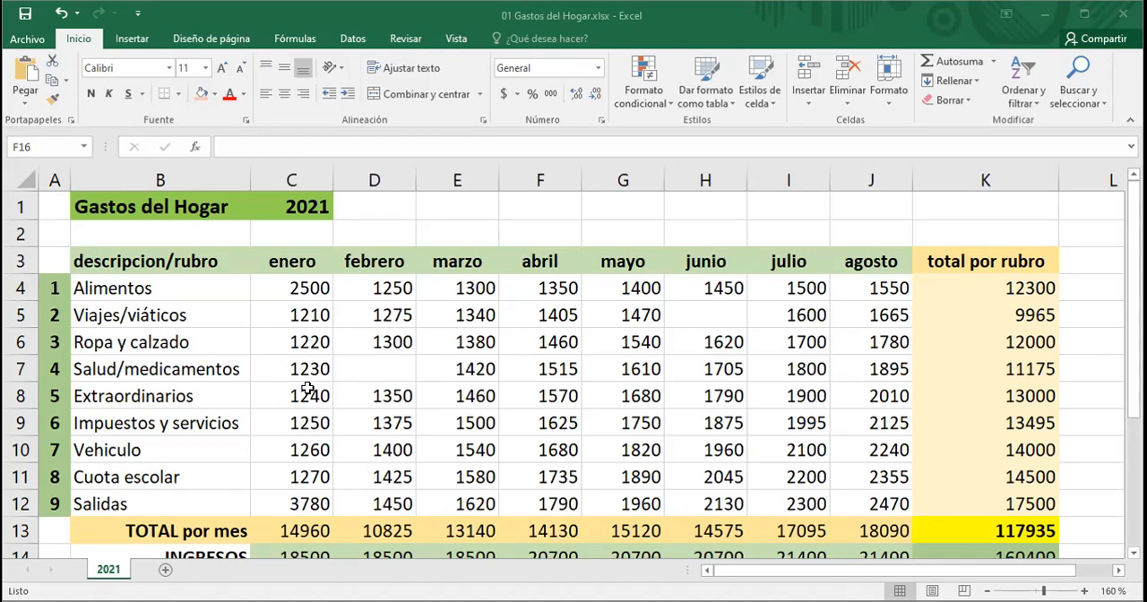
Step: Examine the household expenses table with its monthly totals, income and savings rows
{"action": "left_click", "coordinate": [324, 455]}
{"action": "scroll", "coordinate": [381, 482], "scroll_direction": "down", "scroll_amount": 1}
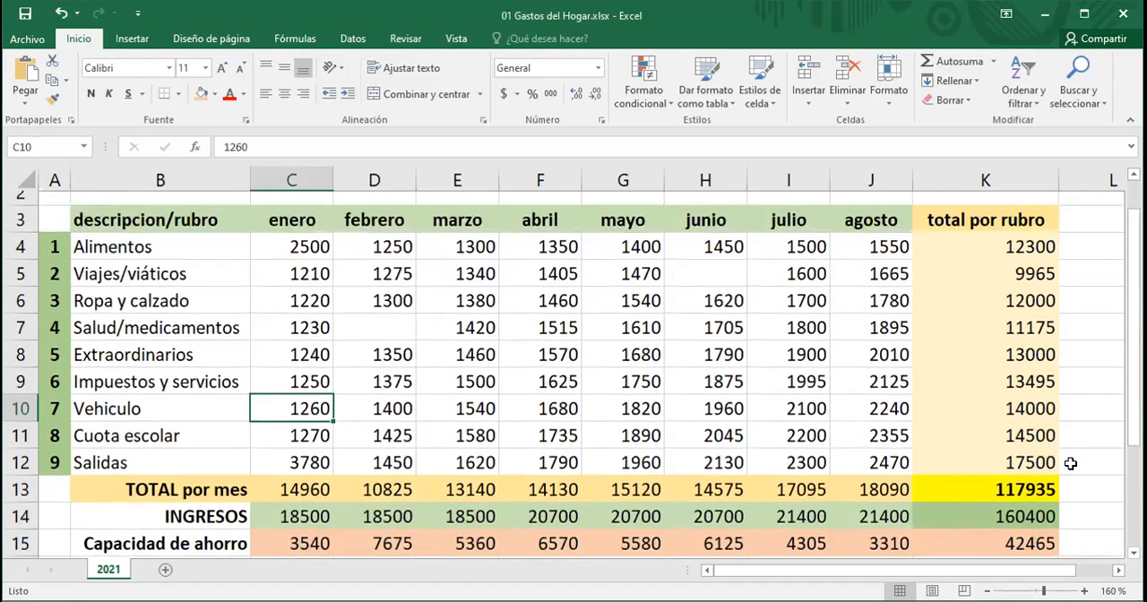
{"action": "scroll", "coordinate": [1069, 461], "scroll_direction": "up", "scroll_amount": 1}
{"action": "scroll", "coordinate": [1069, 455], "scroll_direction": "down", "scroll_amount": 1}
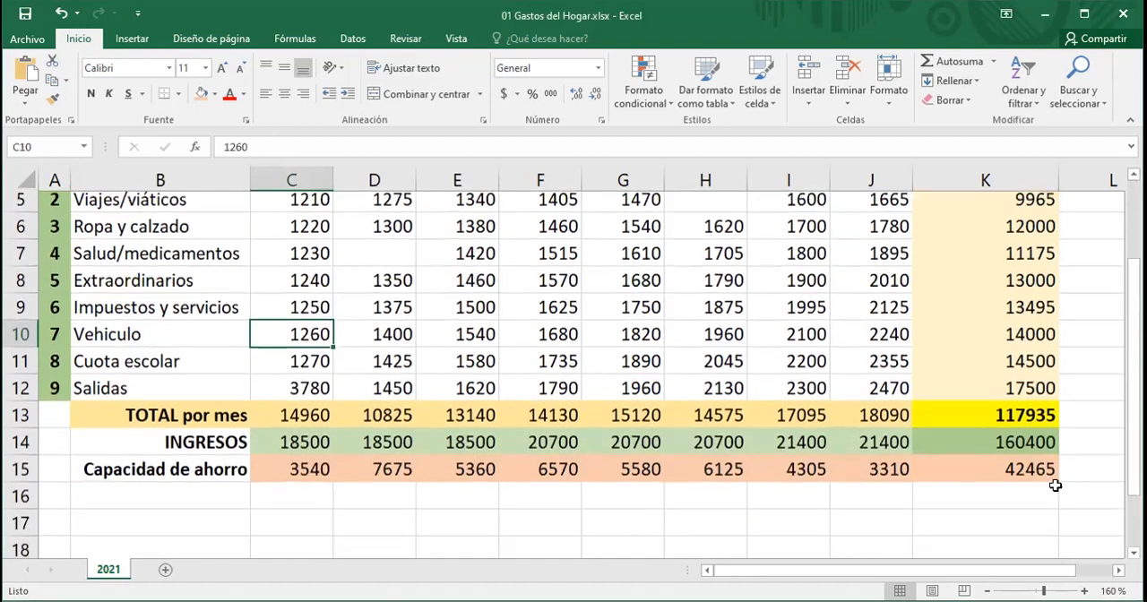
{"action": "scroll", "coordinate": [1052, 482], "scroll_direction": "up", "scroll_amount": 1}
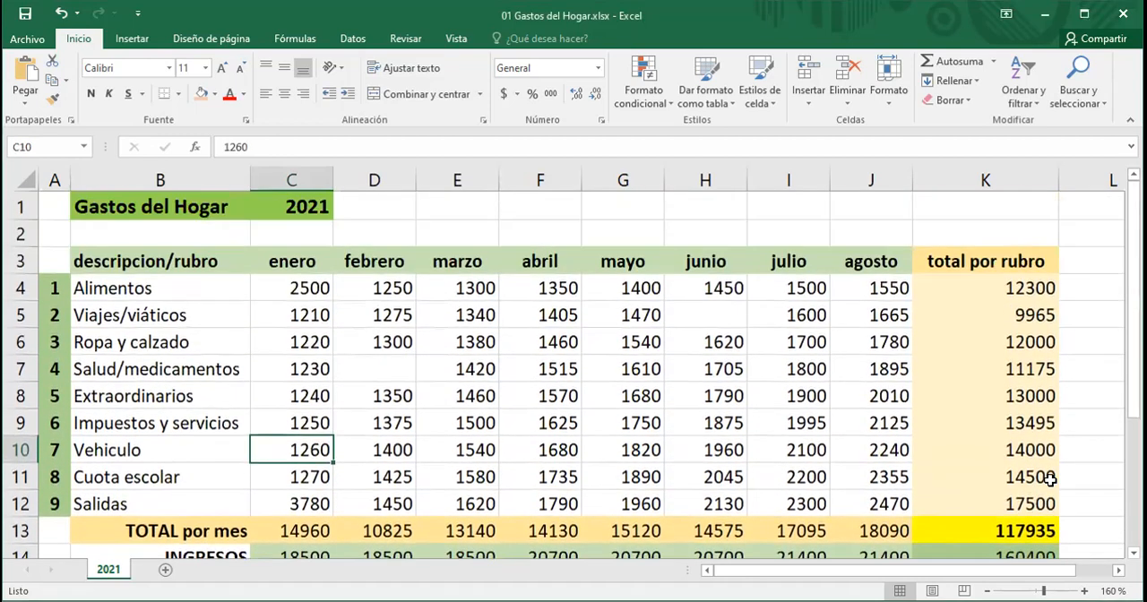
{"action": "scroll", "coordinate": [1049, 412], "scroll_direction": "down", "scroll_amount": 1}
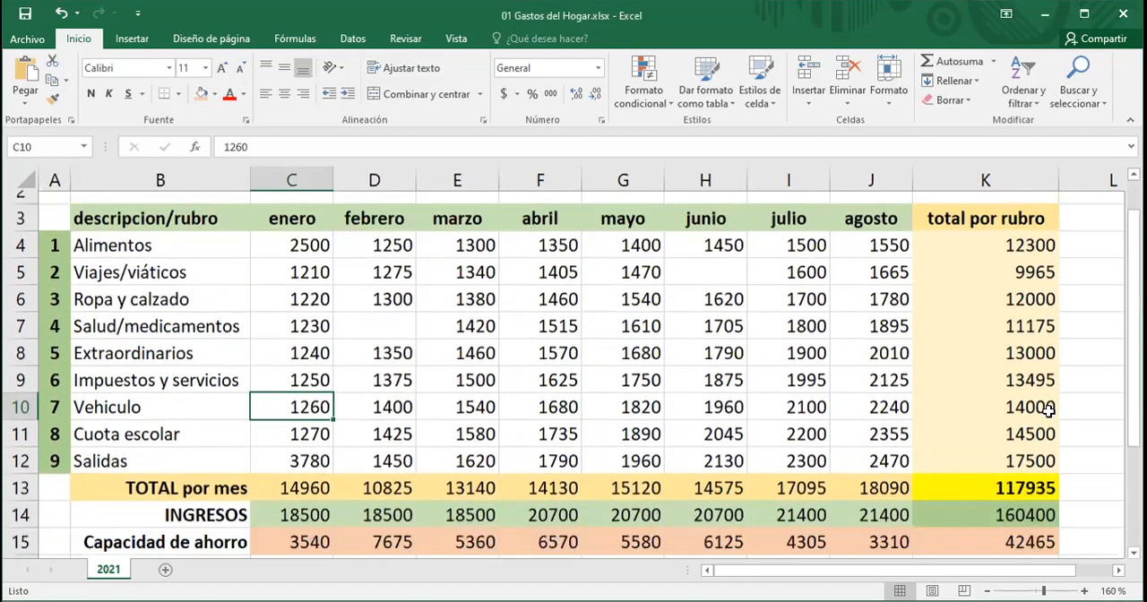
{"action": "scroll", "coordinate": [1057, 430], "scroll_direction": "up", "scroll_amount": 1}
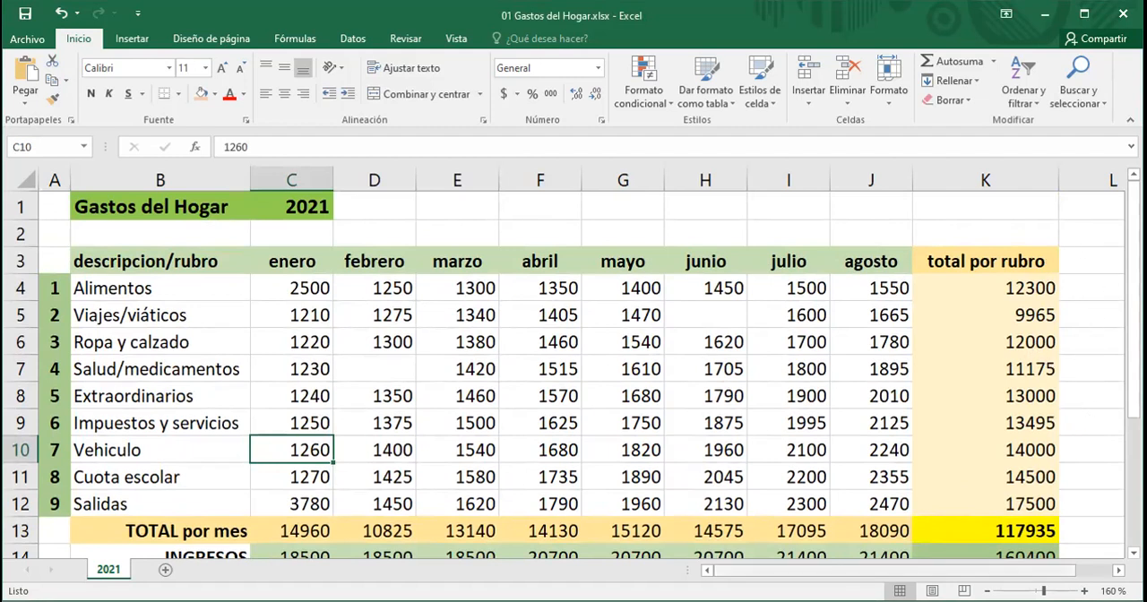
{"action": "left_click", "coordinate": [988, 592]}
{"action": "left_click", "coordinate": [988, 592]}
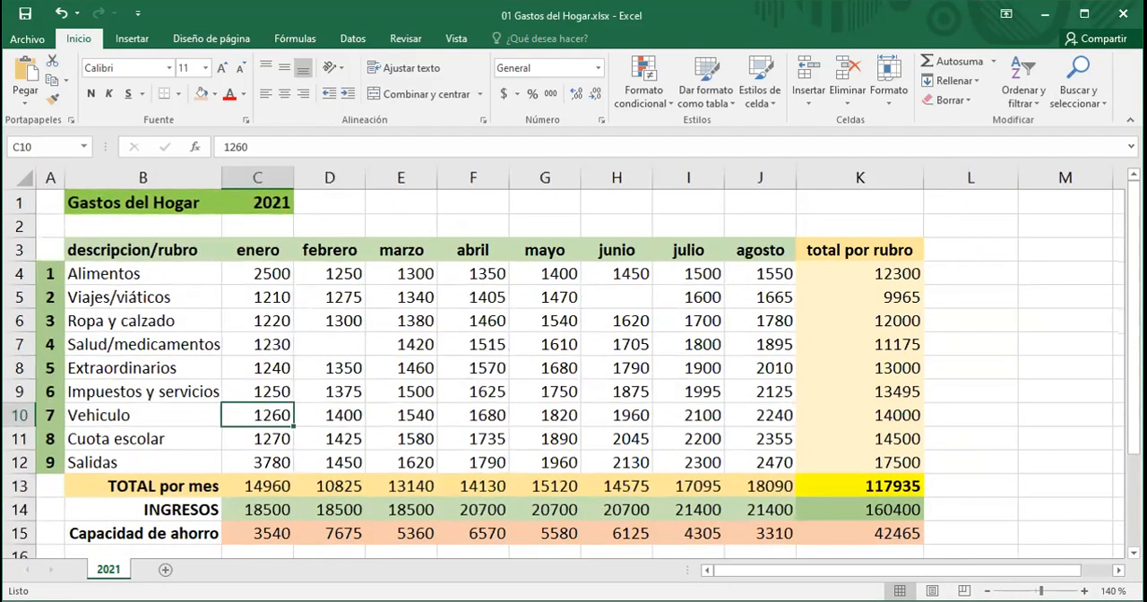
{"action": "left_click", "coordinate": [1084, 591]}
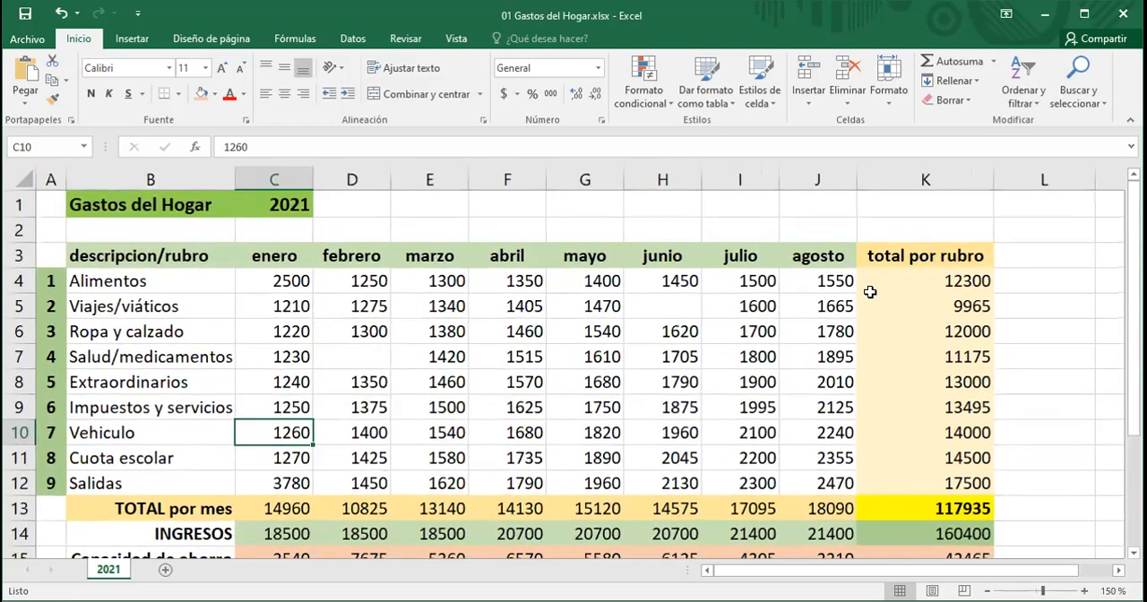
Step: Enter the header promedio in cell L3 next to the total por rubro column
{"action": "left_click", "coordinate": [1022, 256]}
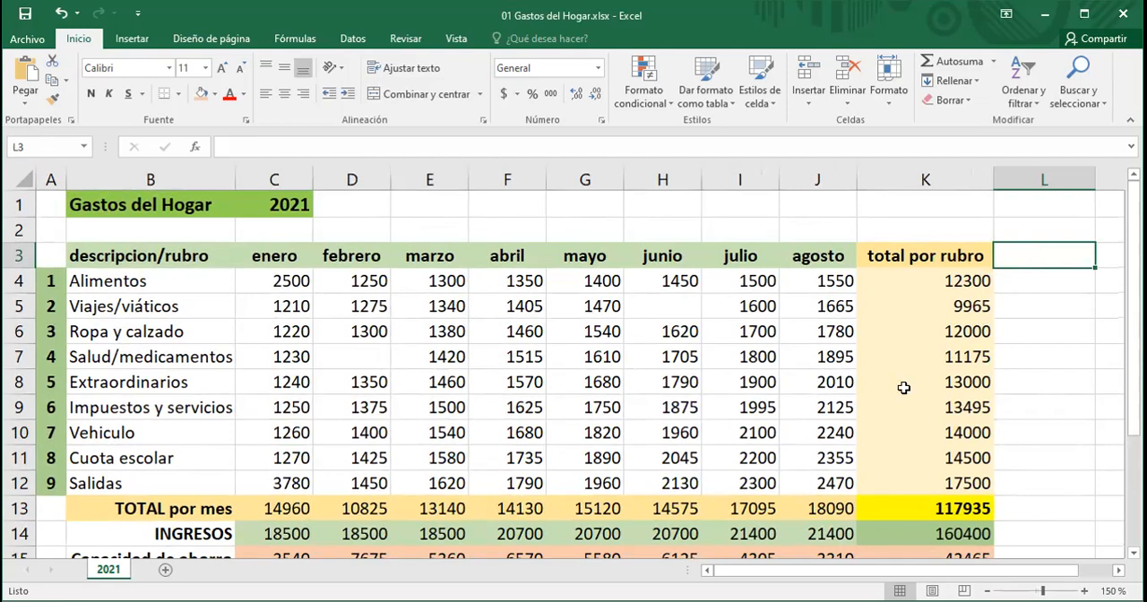
{"action": "mouse_move", "coordinate": [823, 571]}
{"action": "left_mouse_down"}
{"action": "mouse_move", "coordinate": [859, 570]}
{"action": "mouse_move", "coordinate": [828, 571]}
{"action": "left_mouse_up"}
{"action": "mouse_move", "coordinate": [1133, 271]}
{"action": "left_mouse_down"}
{"action": "mouse_move", "coordinate": [1133, 324]}
{"action": "mouse_move", "coordinate": [1134, 271]}
{"action": "left_mouse_up"}
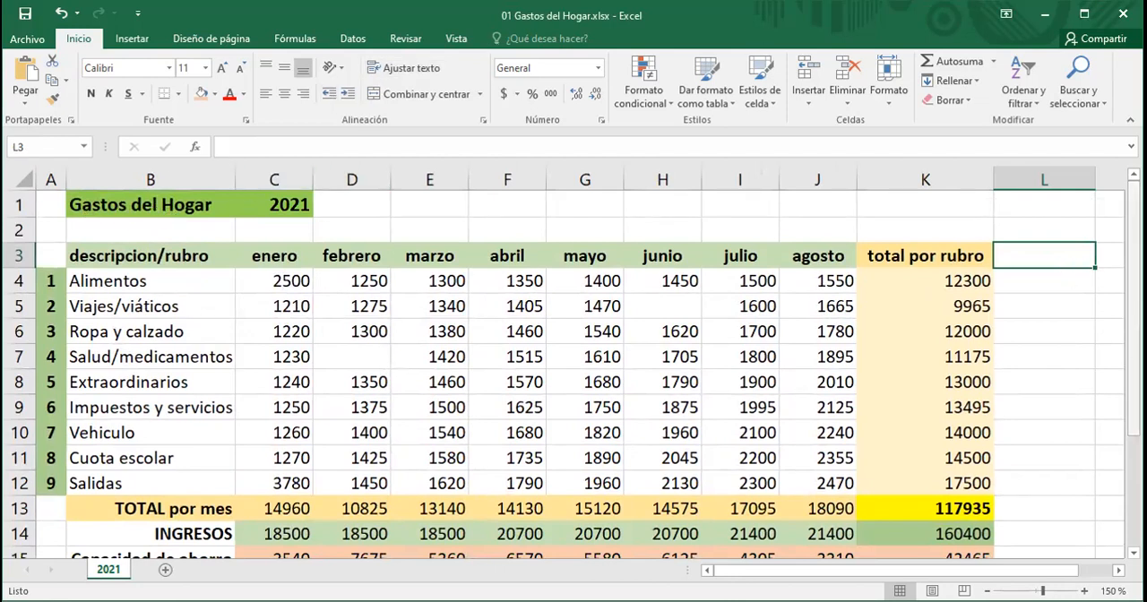
{"action": "left_click_drag", "start_coordinate": [1133, 310], "coordinate": [1134, 319]}
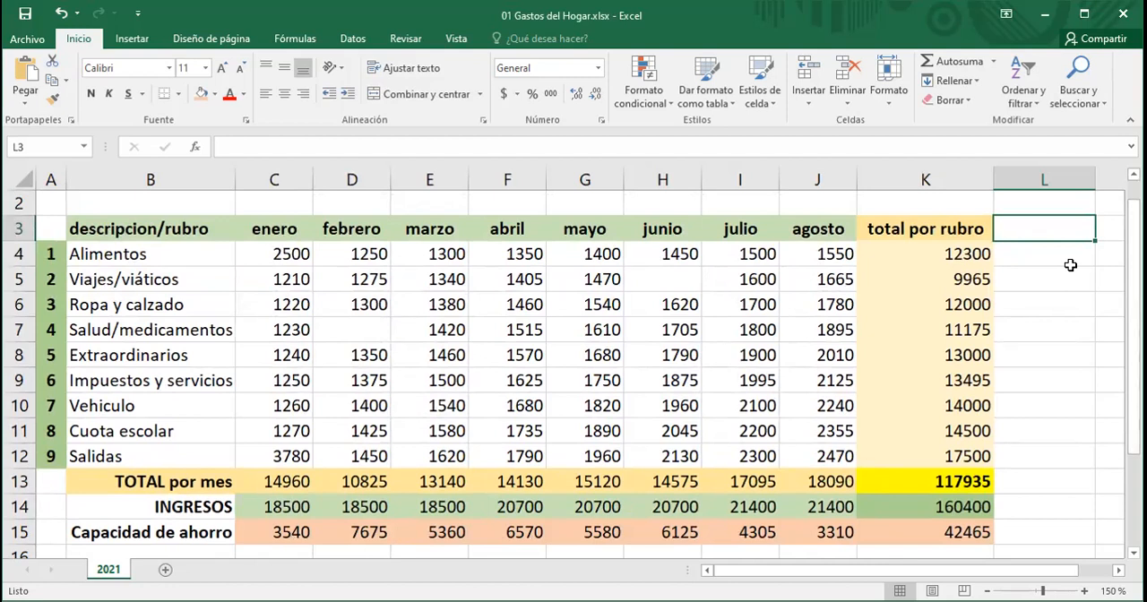
{"action": "type", "text": "promedio"}
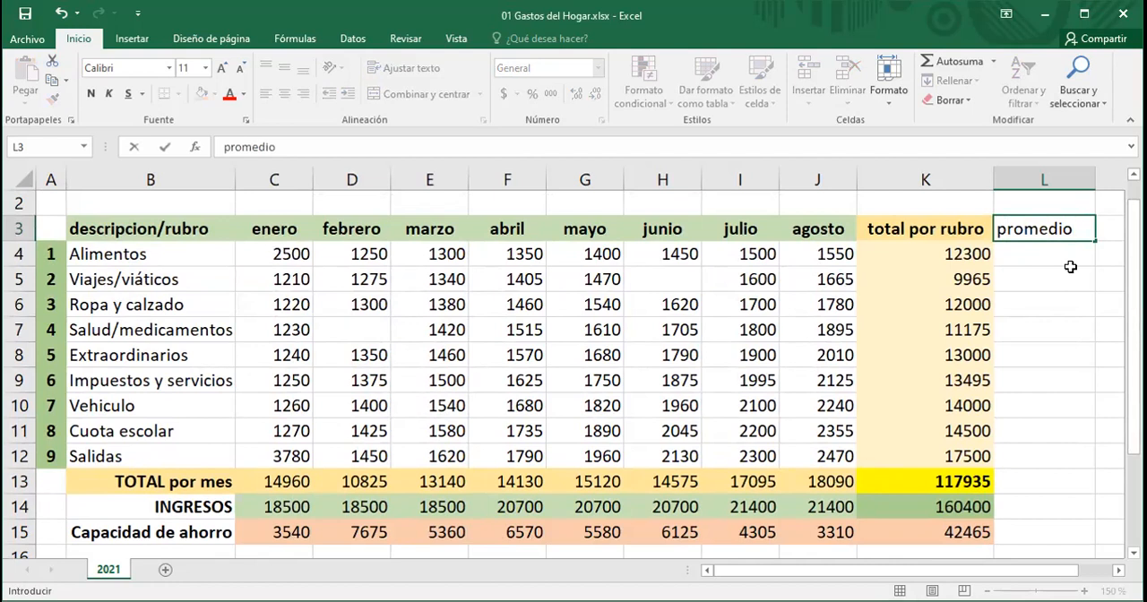
{"action": "key", "text": "Return"}
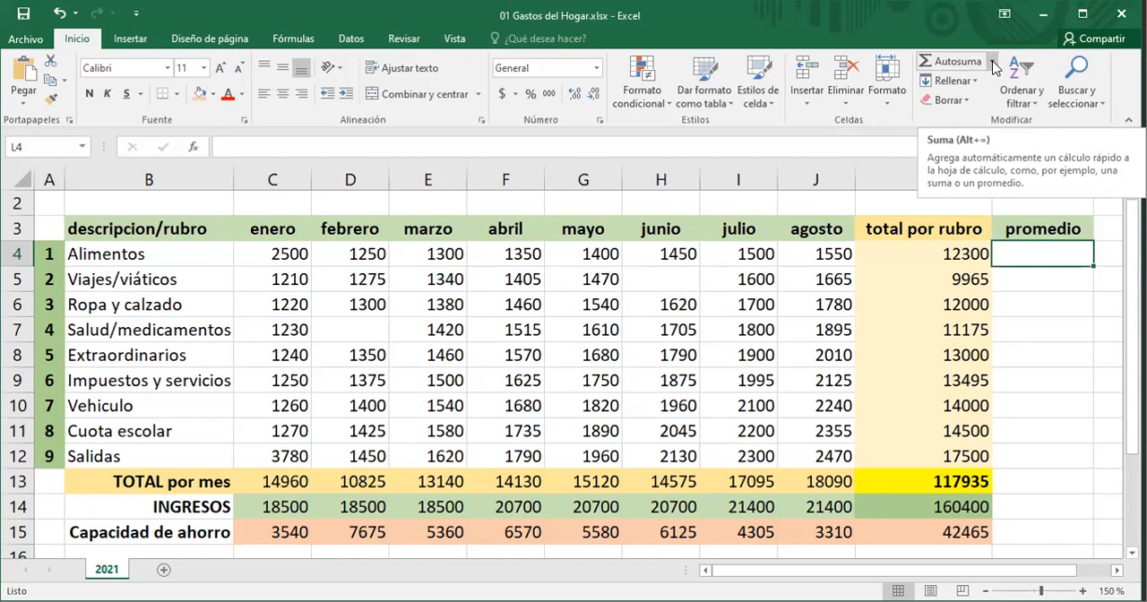
Step: Insert an Average formula in L4 covering the monthly values C4:J4, giving =PROMEDIO(C4:J4)
{"action": "left_click", "coordinate": [993, 63]}
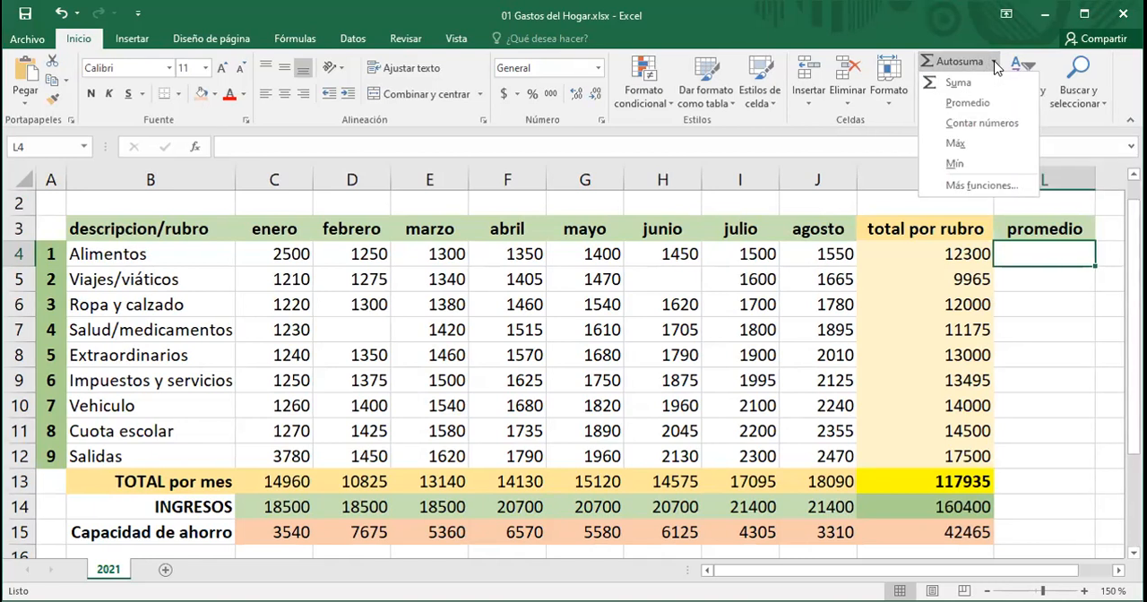
{"action": "left_click", "coordinate": [968, 103]}
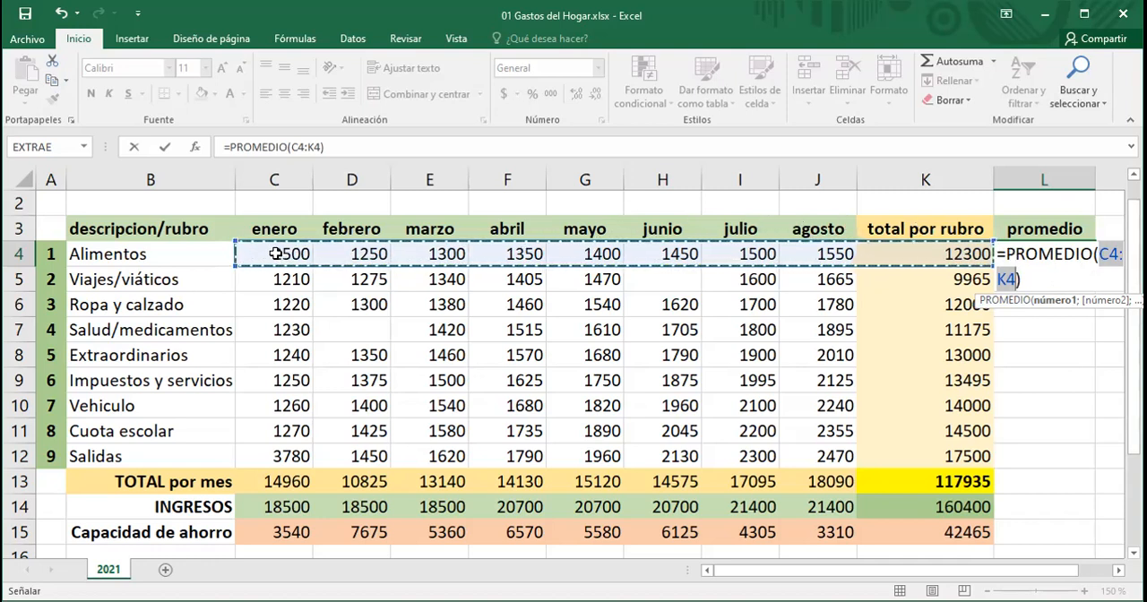
{"action": "left_click_drag", "start_coordinate": [275, 253], "coordinate": [336, 254]}
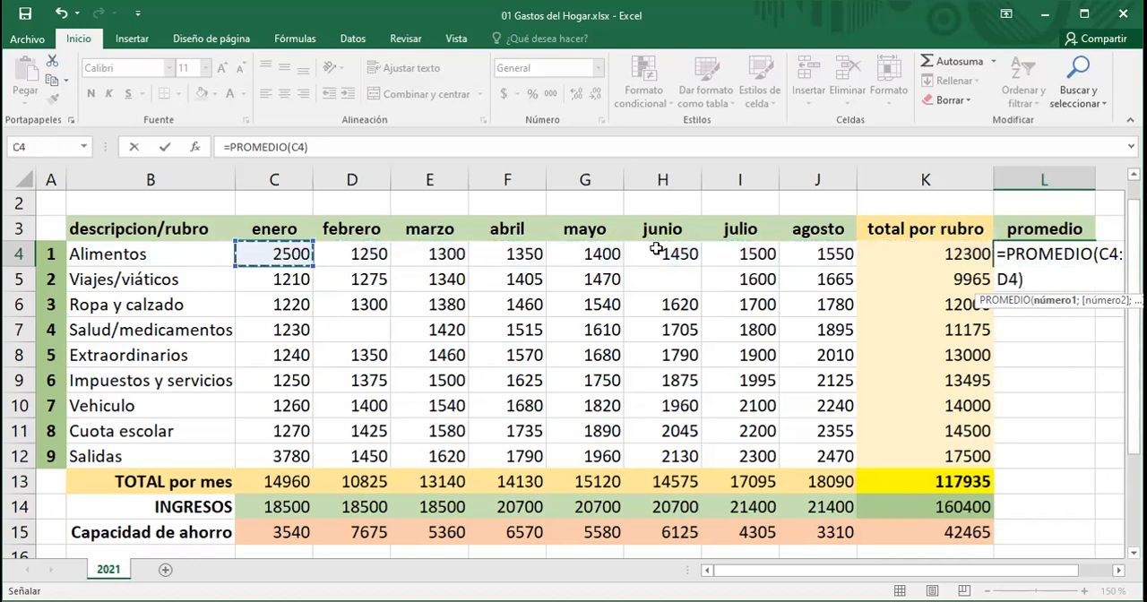
{"action": "left_click_drag", "start_coordinate": [804, 254], "coordinate": [817, 254]}
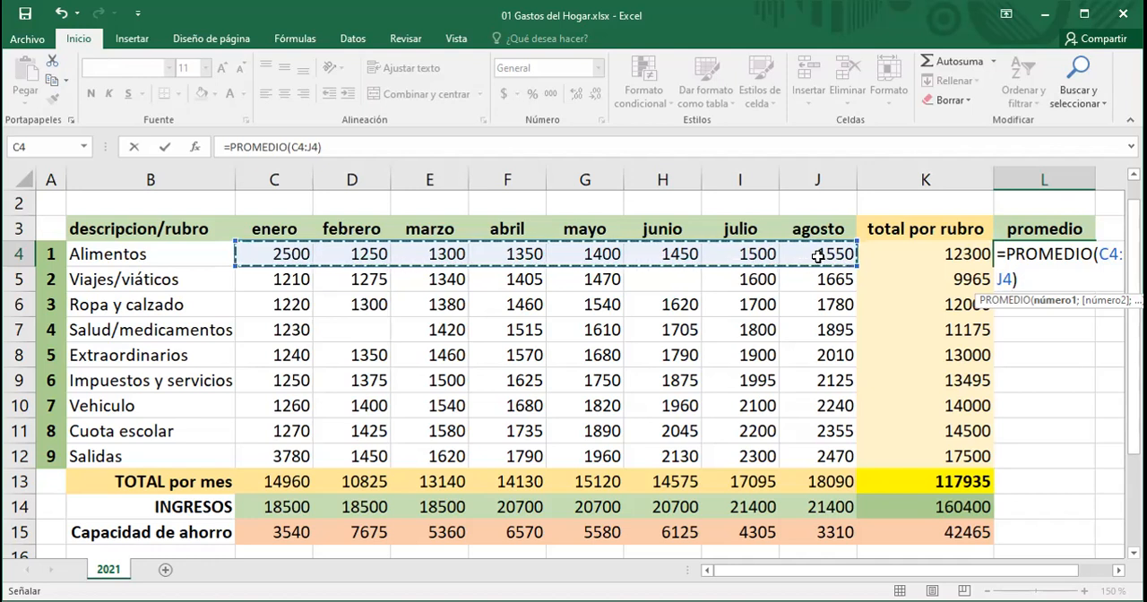
{"action": "key", "text": "Return"}
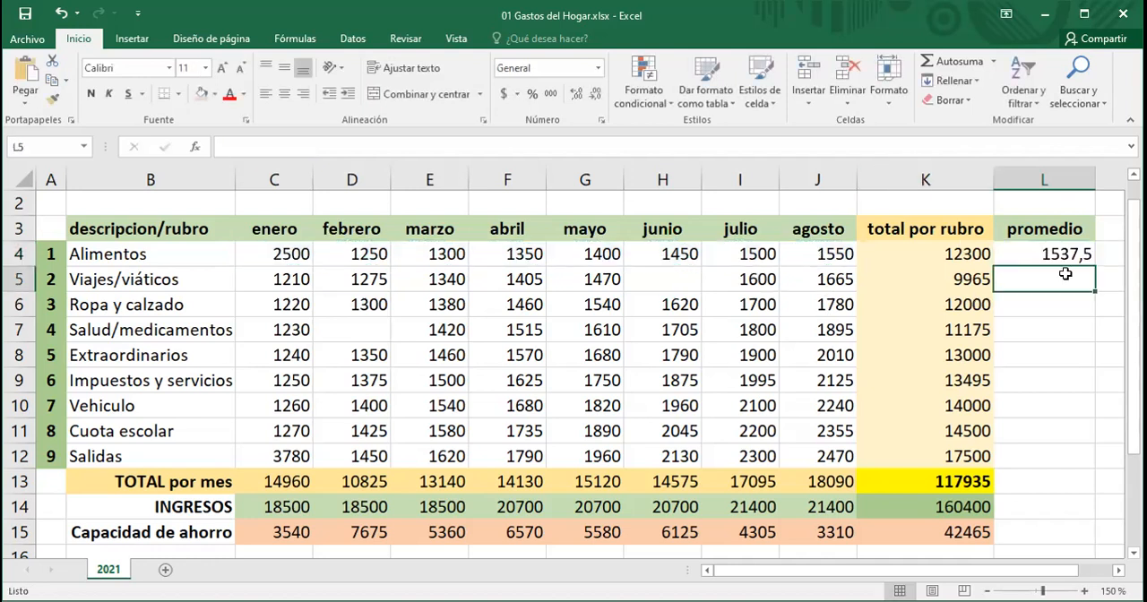
Step: Inspect the average formula in L4 by opening it for editing and confirming
{"action": "left_click", "coordinate": [1064, 254]}
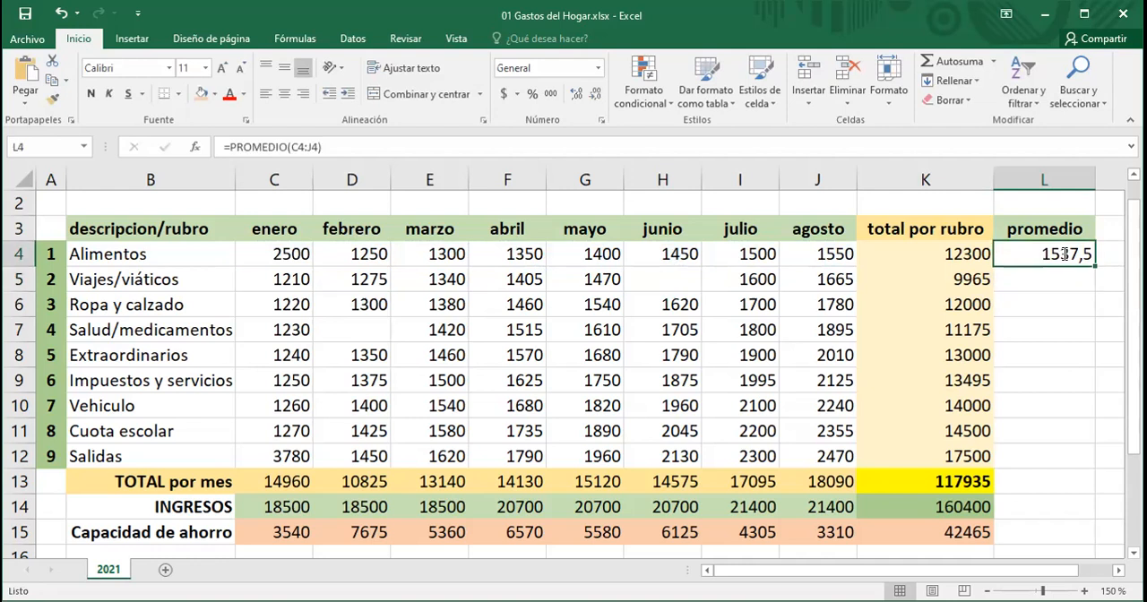
{"action": "double_click", "coordinate": [1065, 254]}
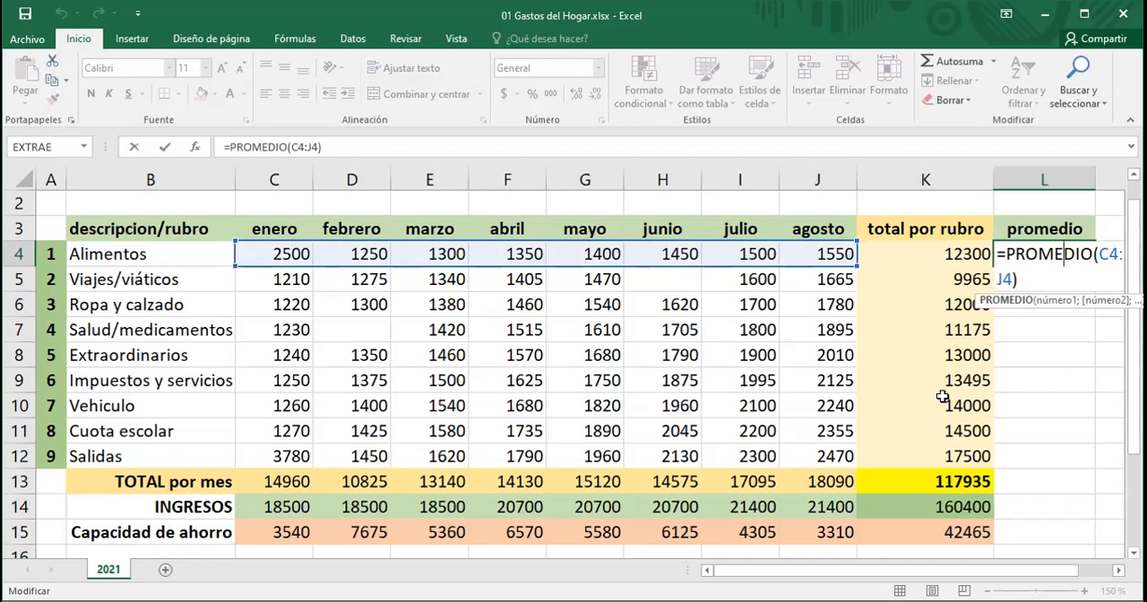
{"action": "key", "text": "Return"}
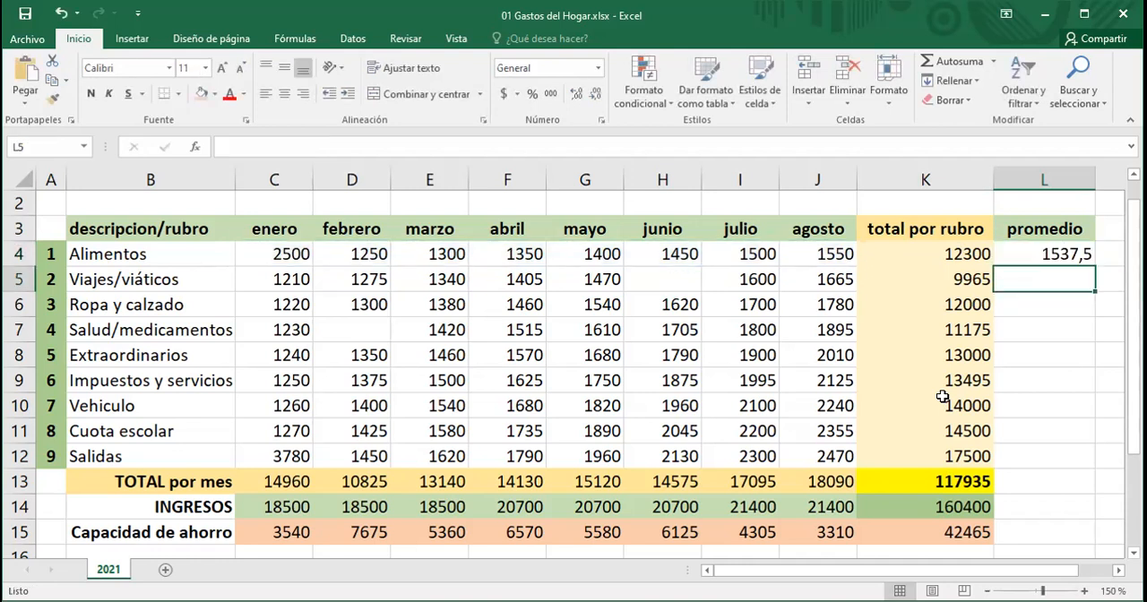
{"action": "left_click", "coordinate": [1026, 253]}
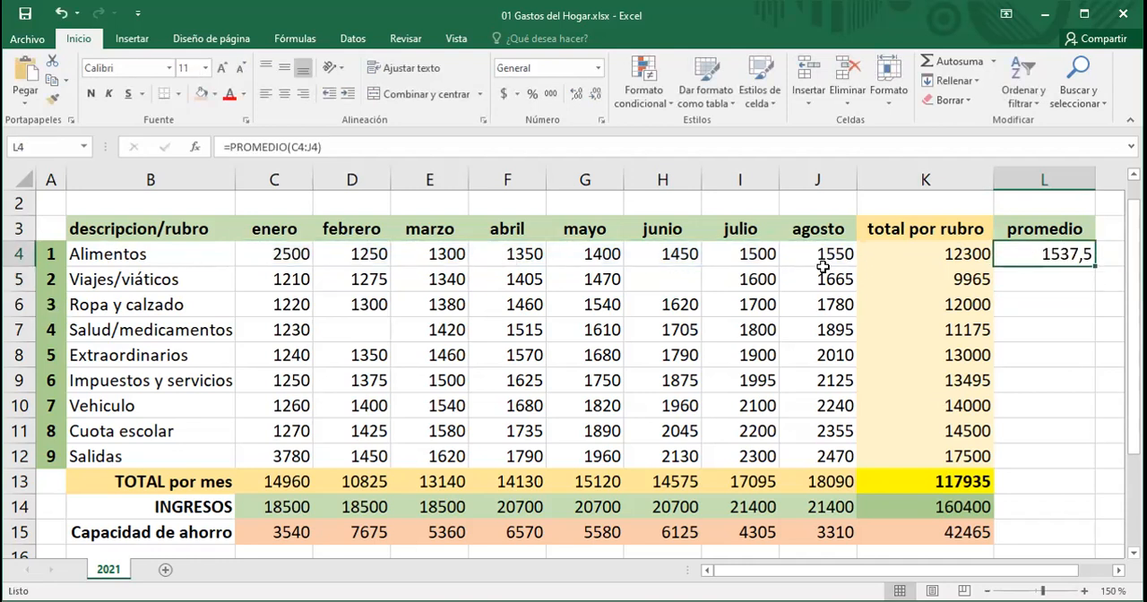
{"action": "double_click", "coordinate": [1055, 254]}
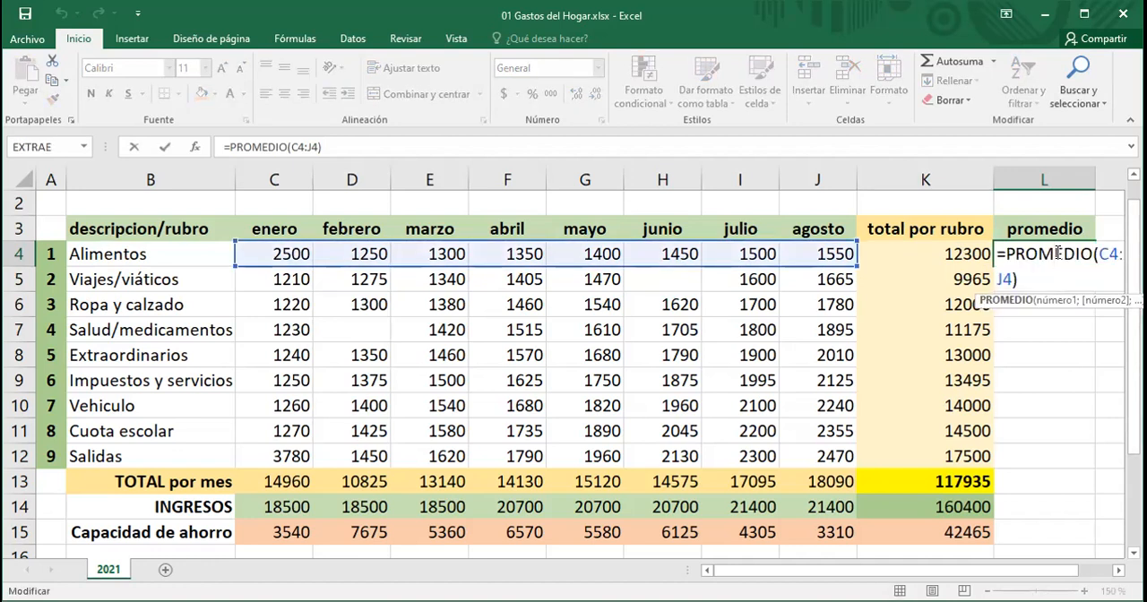
{"action": "key", "text": "Return"}
{"action": "left_click", "coordinate": [1056, 254]}
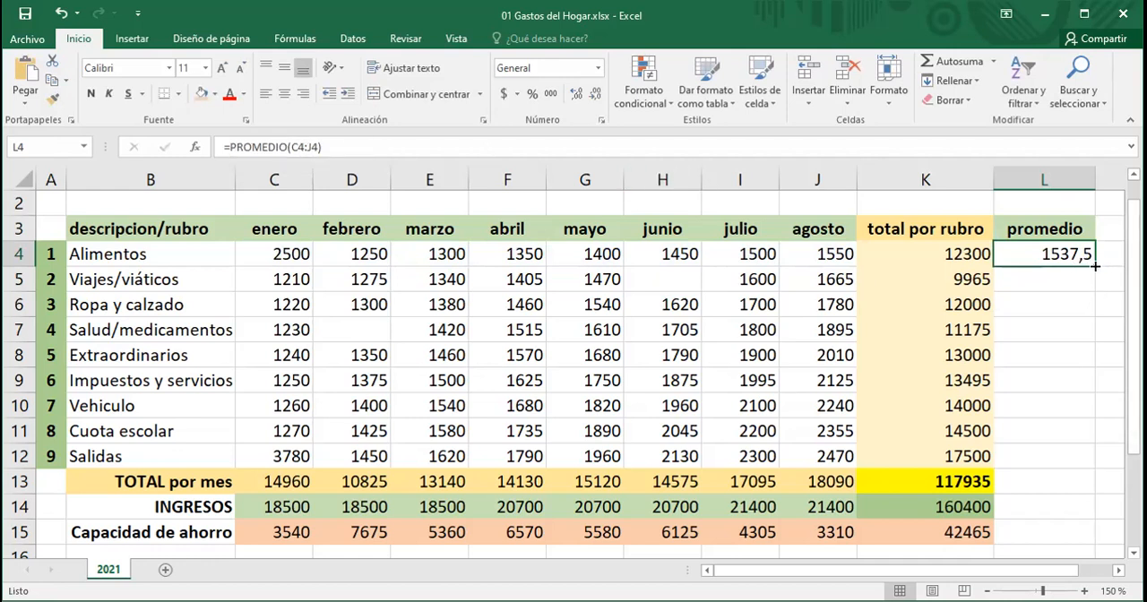
Step: Fill the average formula from L4 down to L12
{"action": "left_click_drag", "start_coordinate": [1095, 266], "coordinate": [1095, 266]}
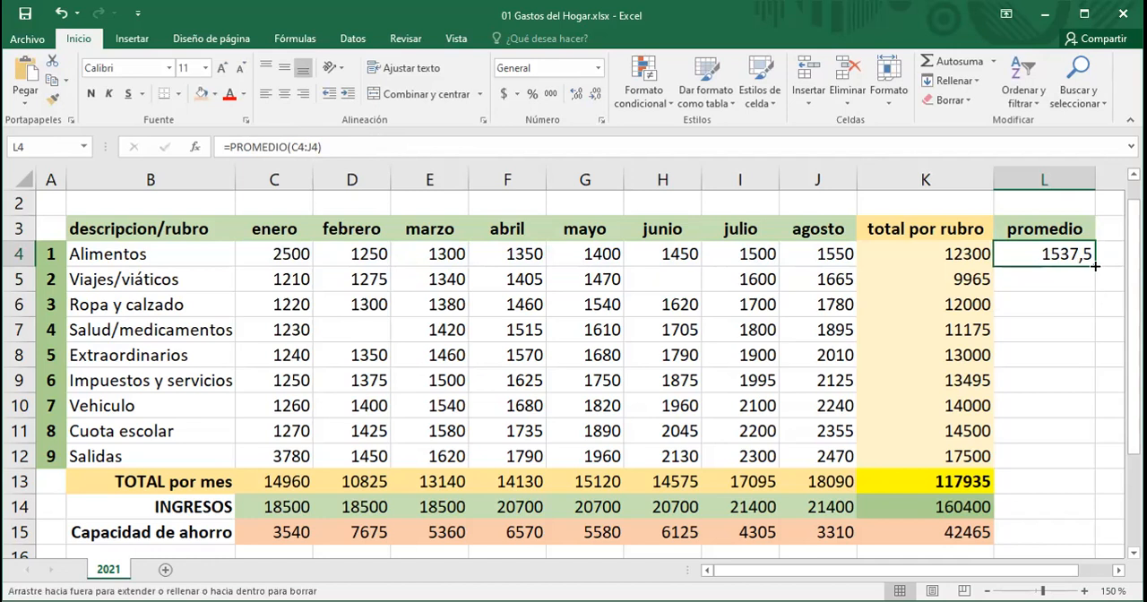
{"action": "left_click_drag", "start_coordinate": [1095, 266], "coordinate": [1088, 473]}
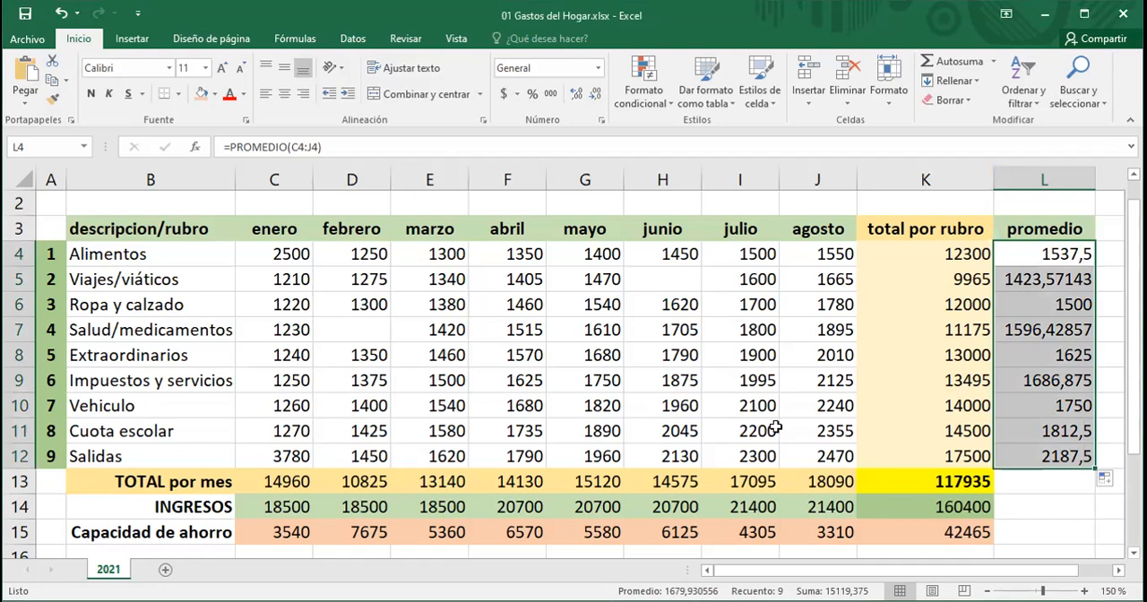
Step: Format the averages in L4:L12 to show two decimal places
{"action": "left_click", "coordinate": [595, 95]}
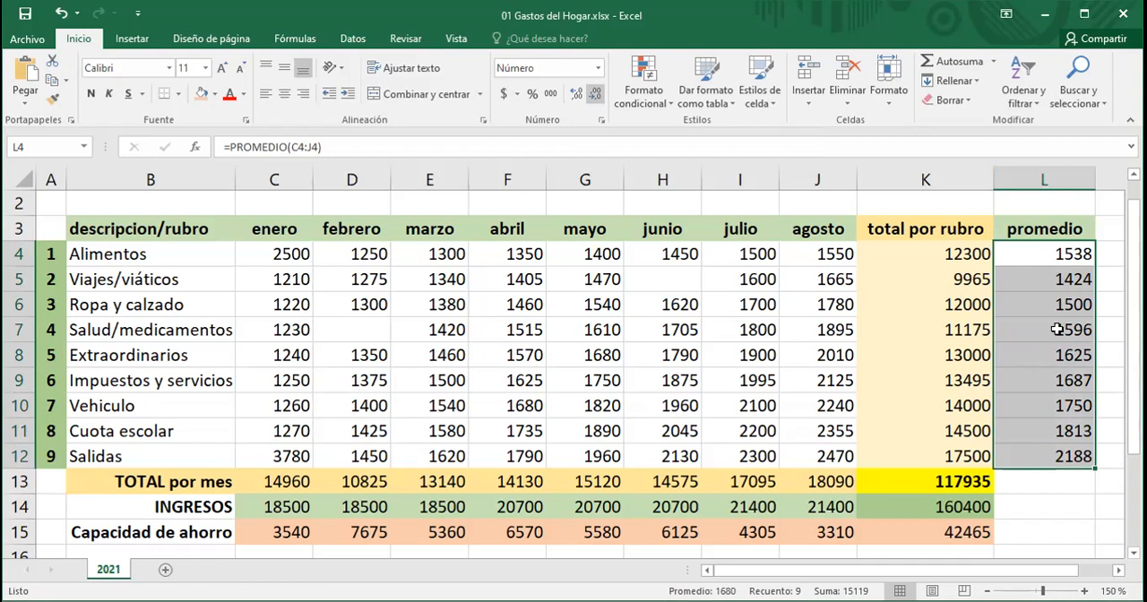
{"action": "left_click", "coordinate": [573, 99]}
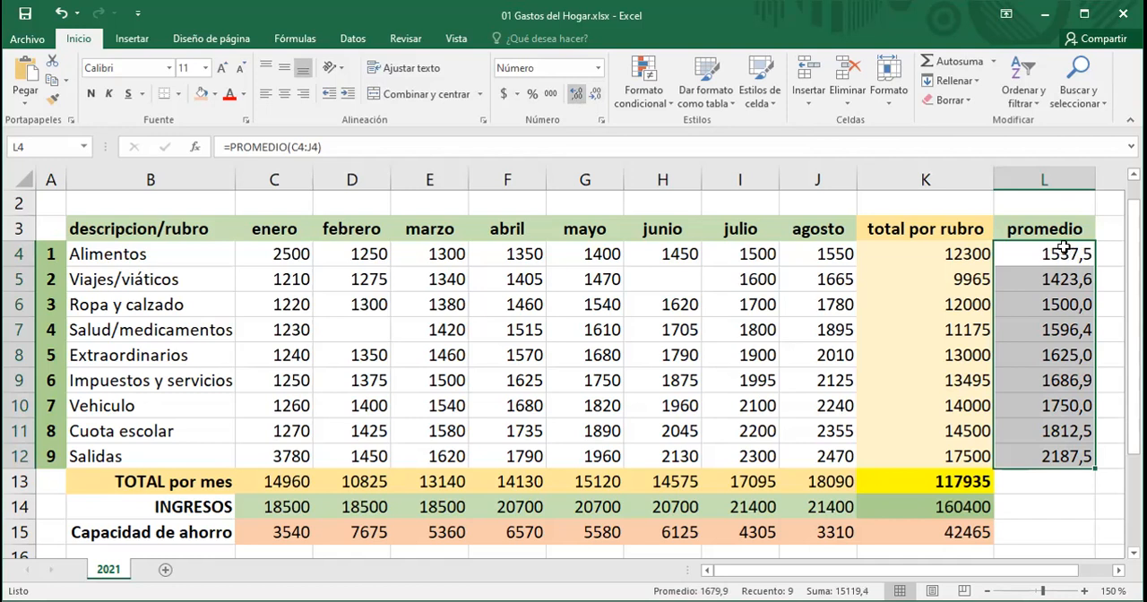
{"action": "left_click", "coordinate": [595, 95]}
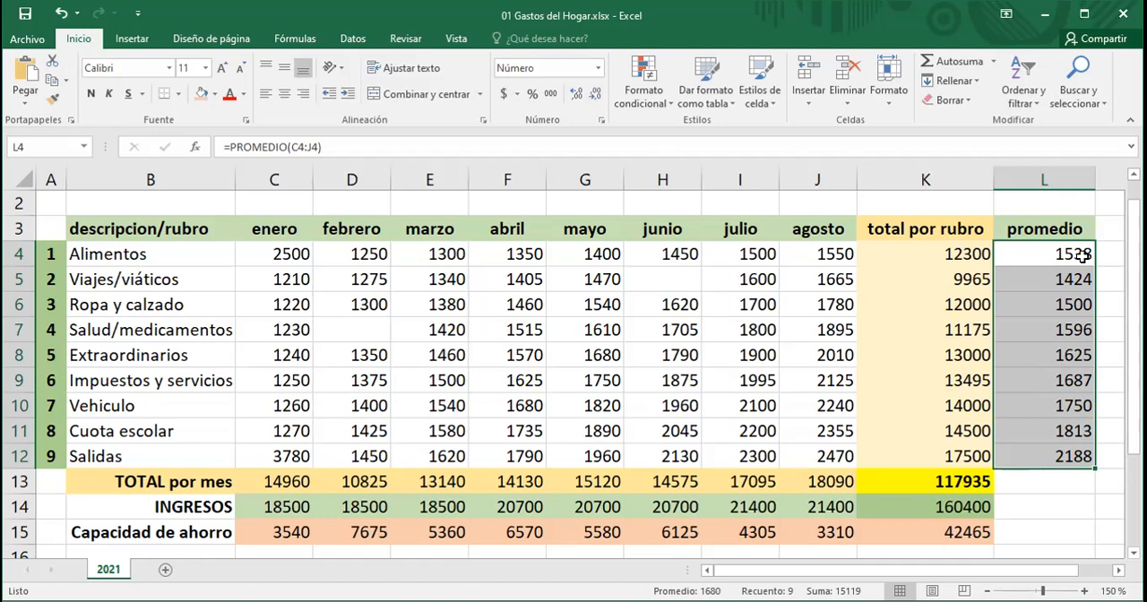
{"action": "left_click", "coordinate": [576, 95]}
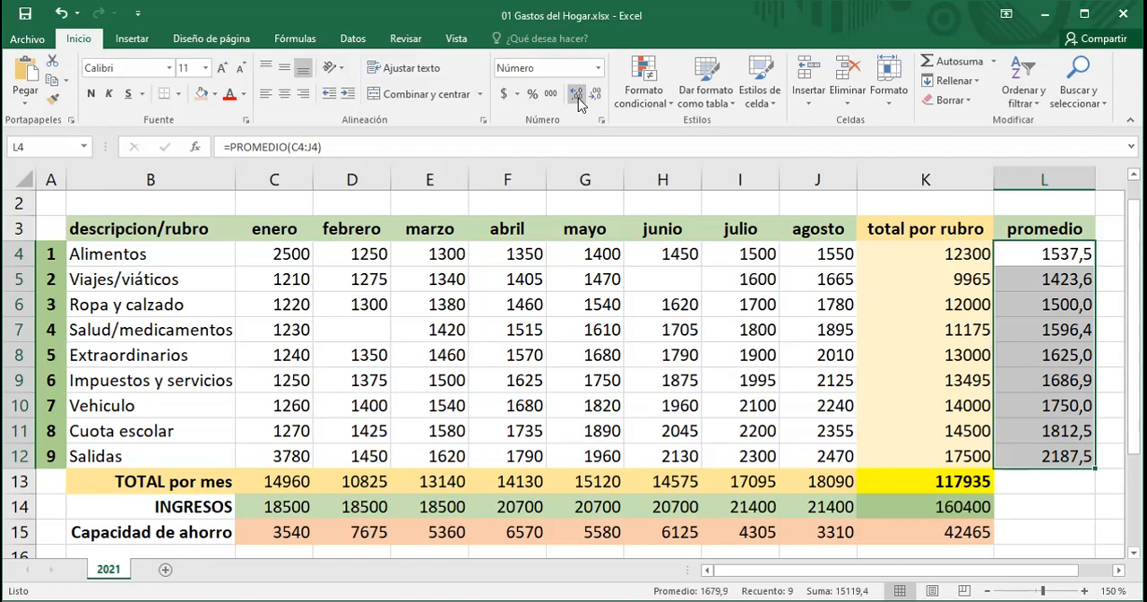
{"action": "left_click", "coordinate": [576, 95]}
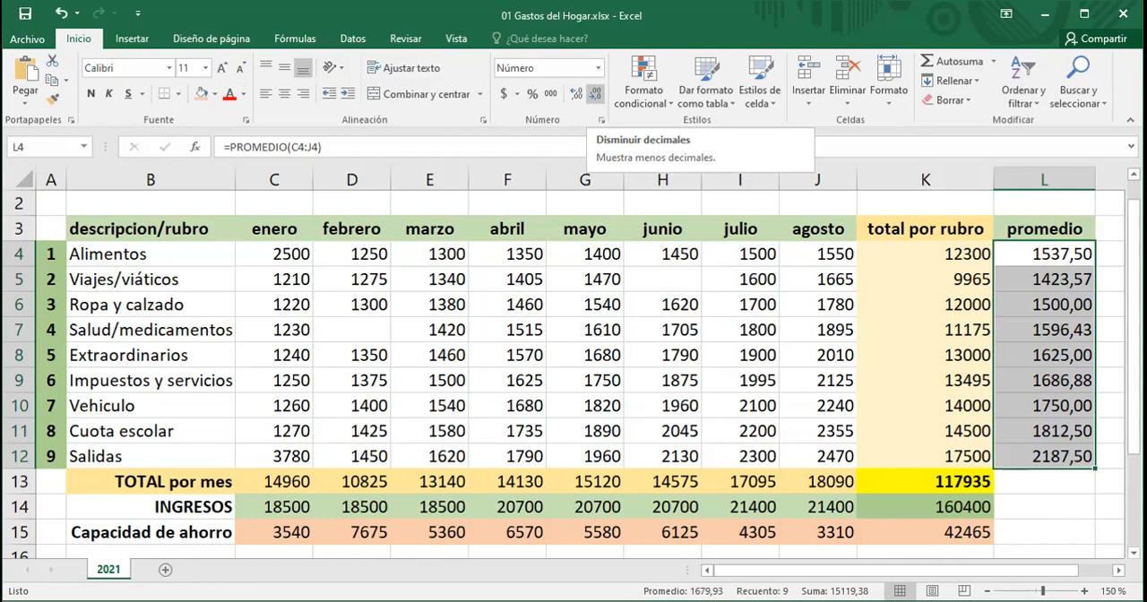
{"action": "left_click", "coordinate": [1044, 507]}
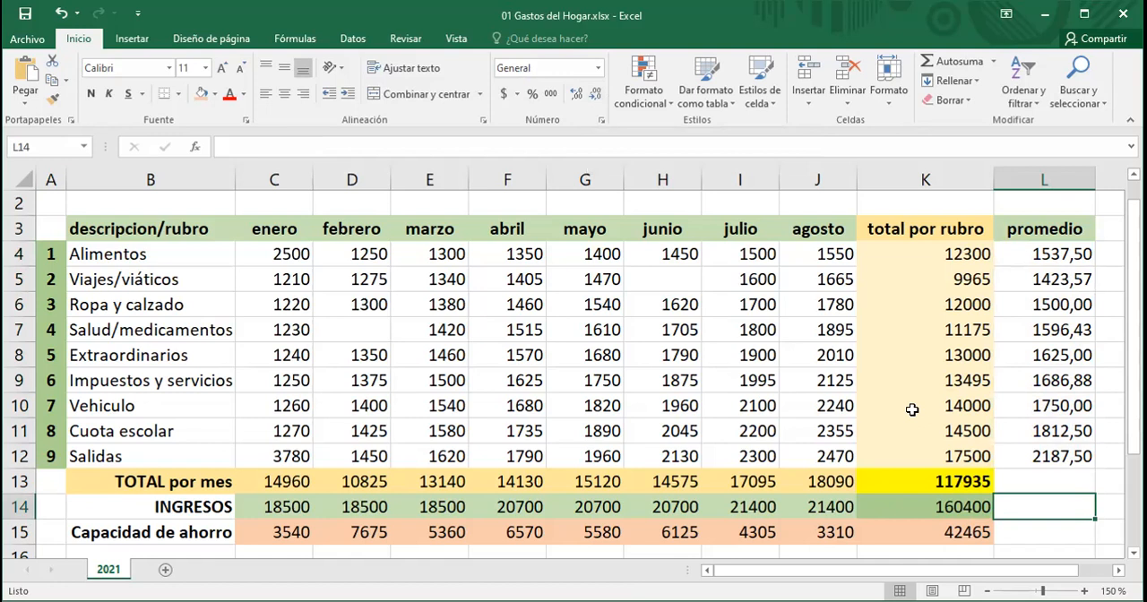
Step: Wrap the text of the total por rubro header in K3 and narrow column K to fit
{"action": "left_click", "coordinate": [908, 230]}
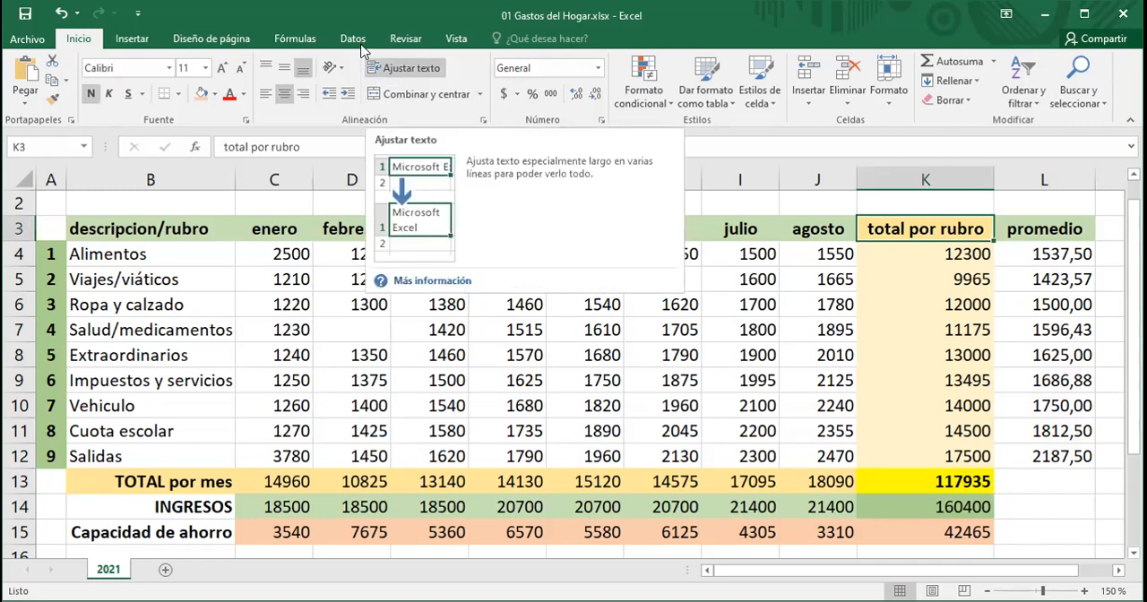
{"action": "left_click", "coordinate": [405, 72]}
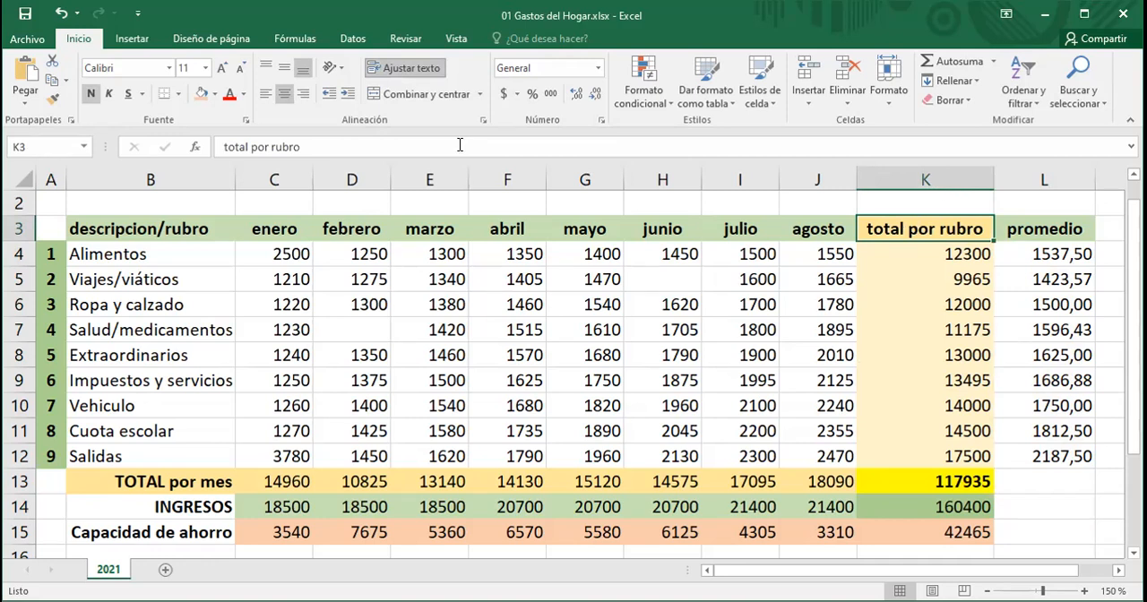
{"action": "left_click", "coordinate": [412, 71]}
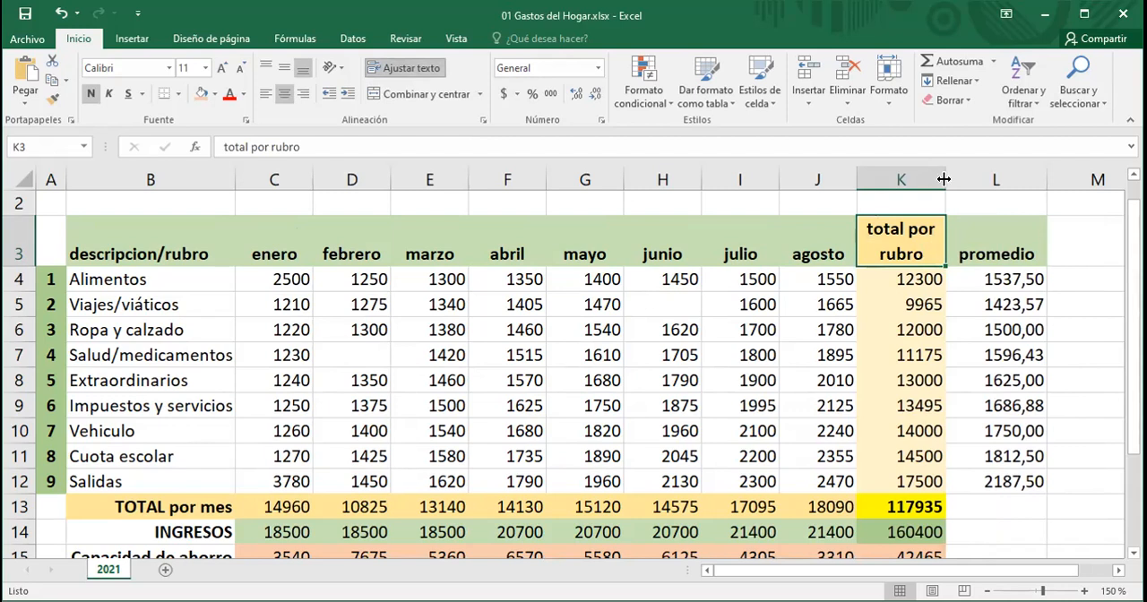
{"action": "left_click_drag", "start_coordinate": [938, 182], "coordinate": [930, 182]}
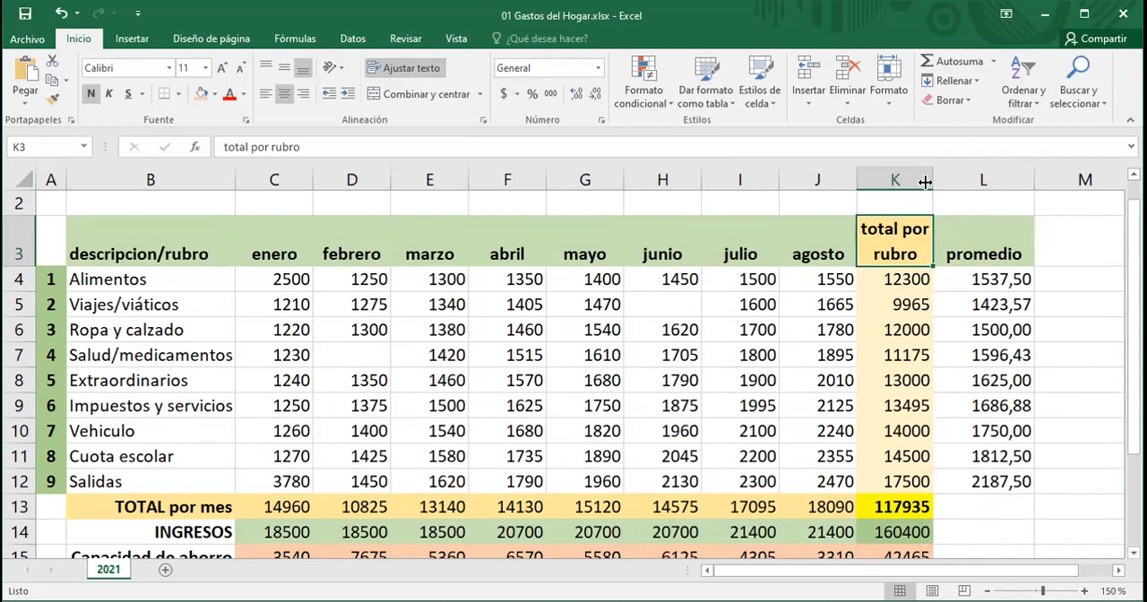
Step: Try narrowing column K slightly more and undo the width change
{"action": "left_click_drag", "start_coordinate": [926, 182], "coordinate": [926, 179]}
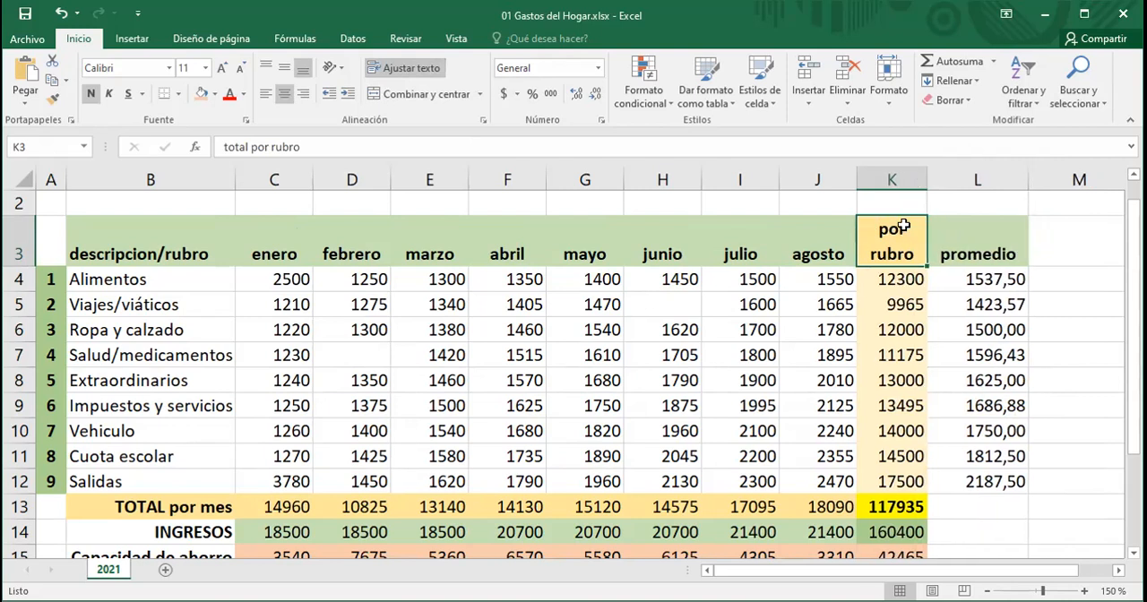
{"action": "key", "text": "ctrl+z"}
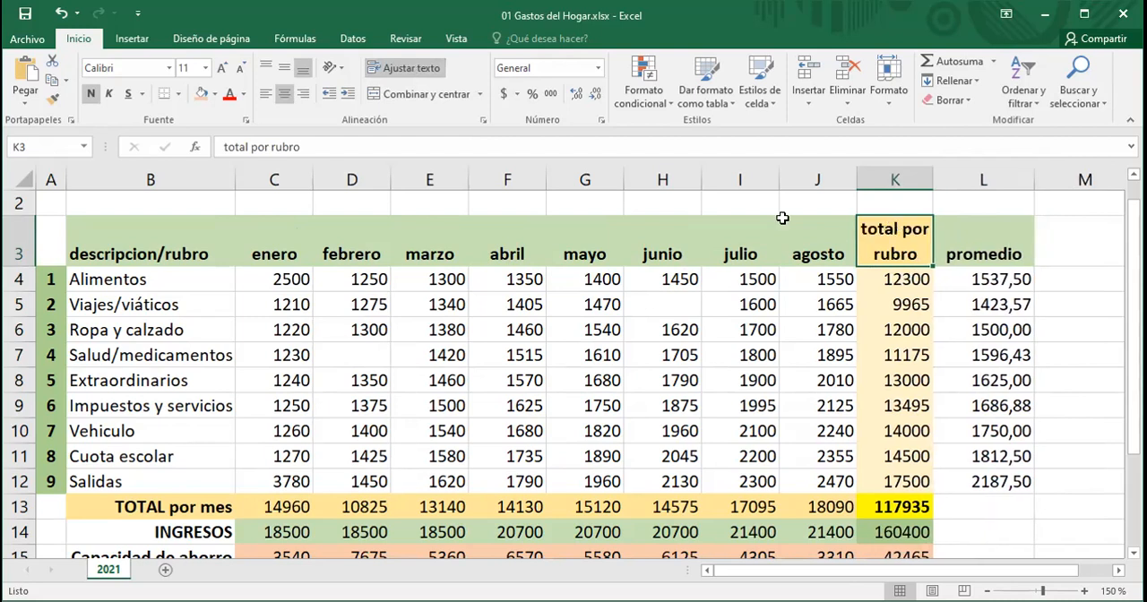
Step: Center the header cells C3:L3 vertically and apply all borders to them
{"action": "left_click", "coordinate": [957, 484]}
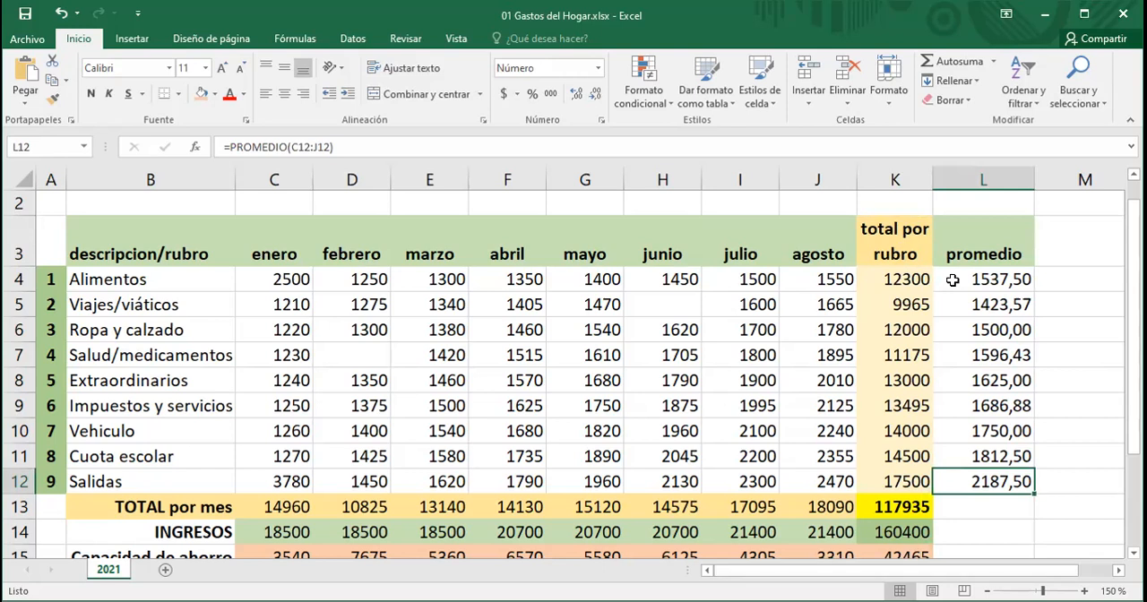
{"action": "left_click", "coordinate": [905, 246]}
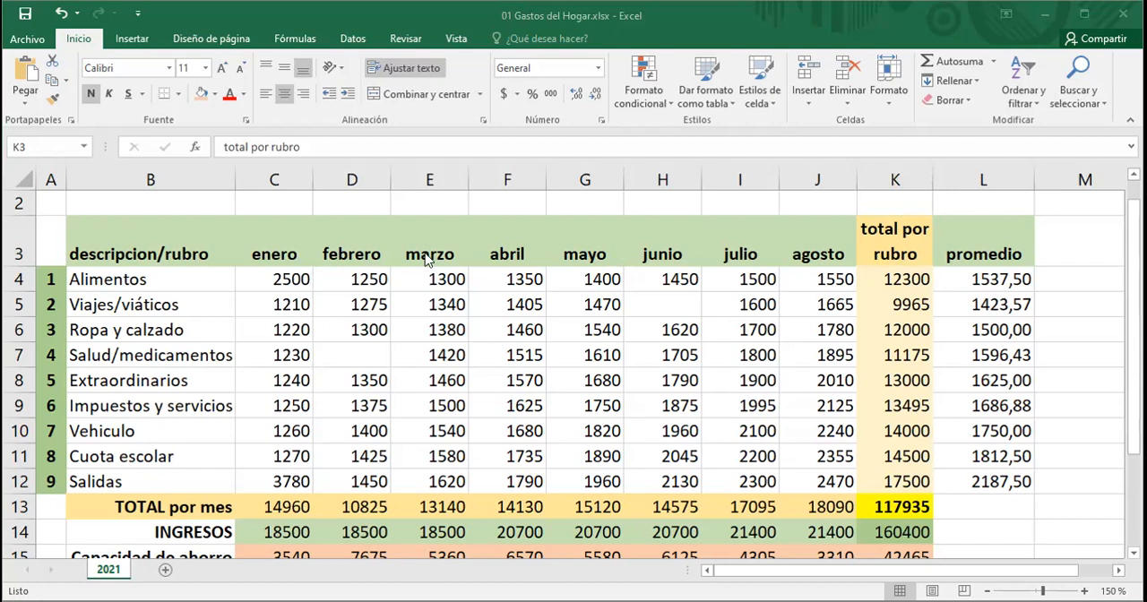
{"action": "left_click", "coordinate": [277, 247]}
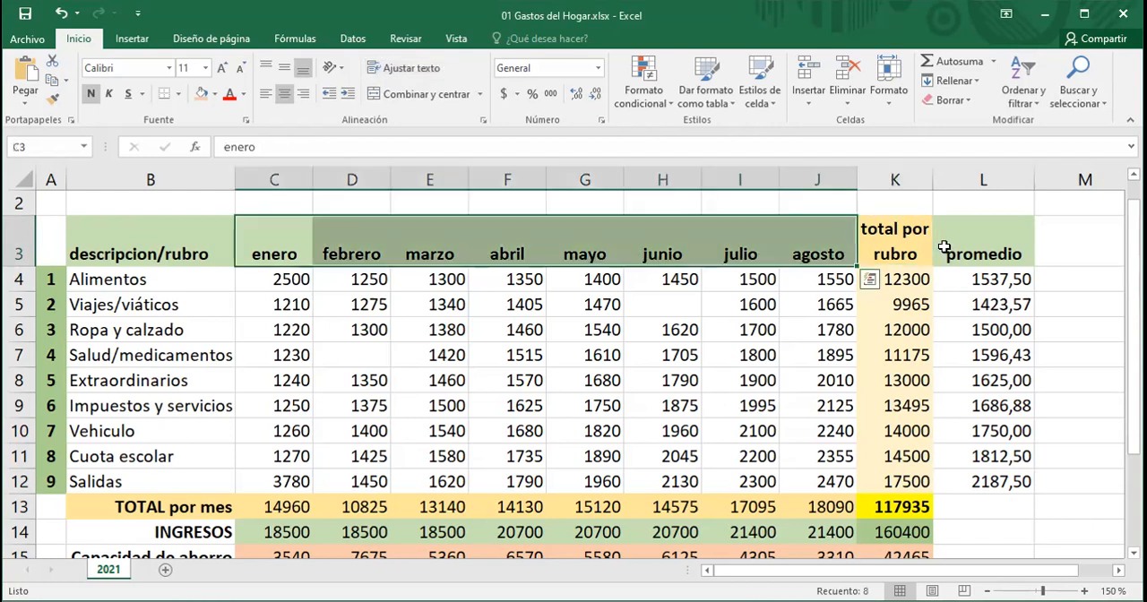
{"action": "left_click", "coordinate": [882, 235], "text": "shift"}
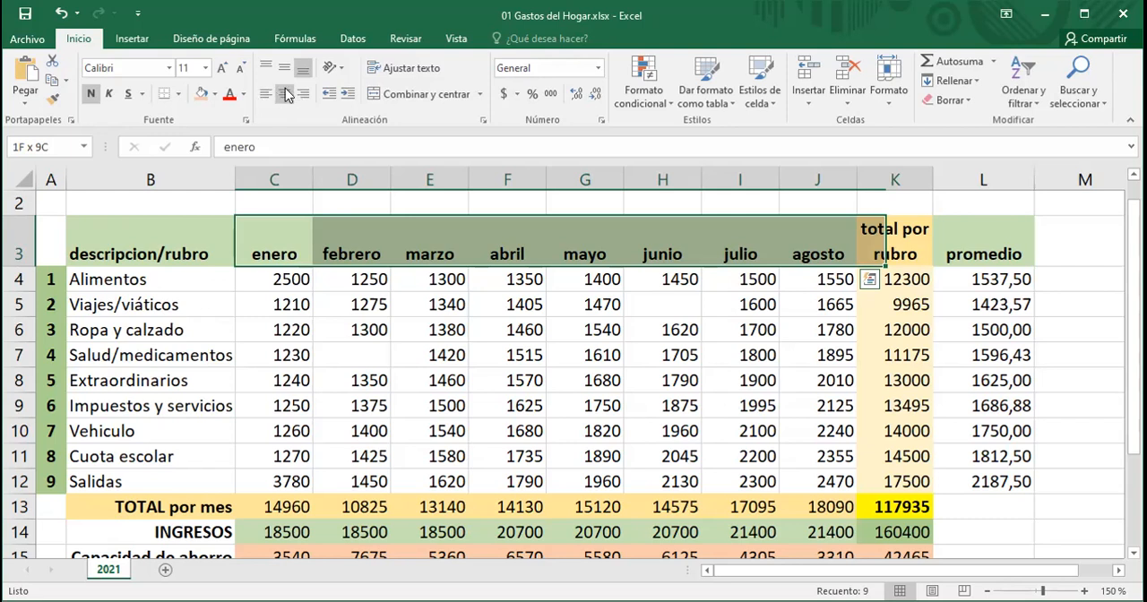
{"action": "key", "text": "shift+Right"}
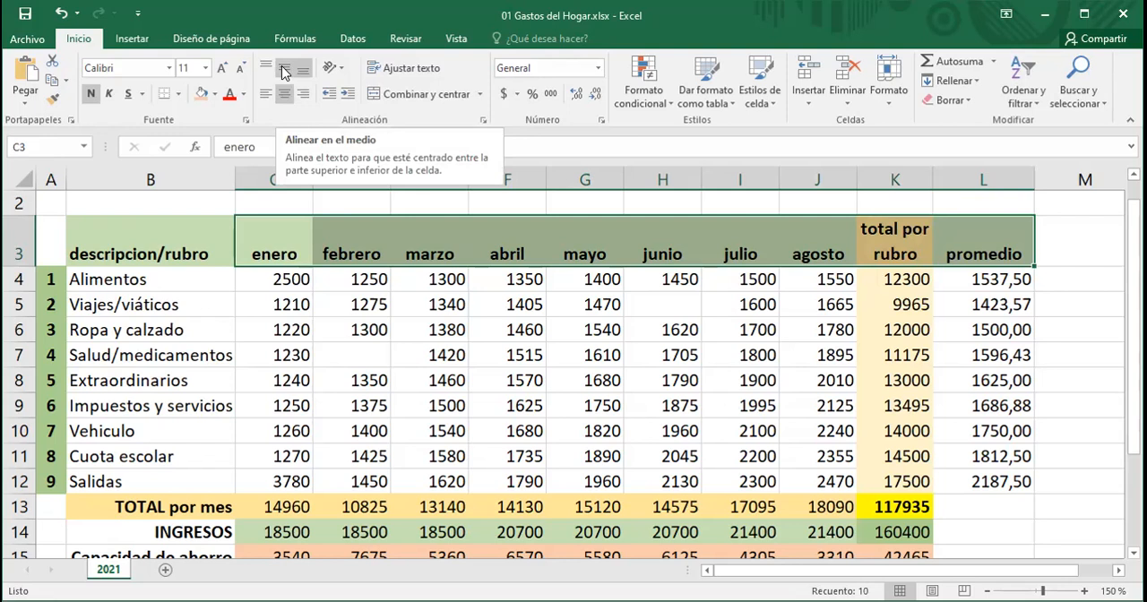
{"action": "left_click", "coordinate": [285, 74]}
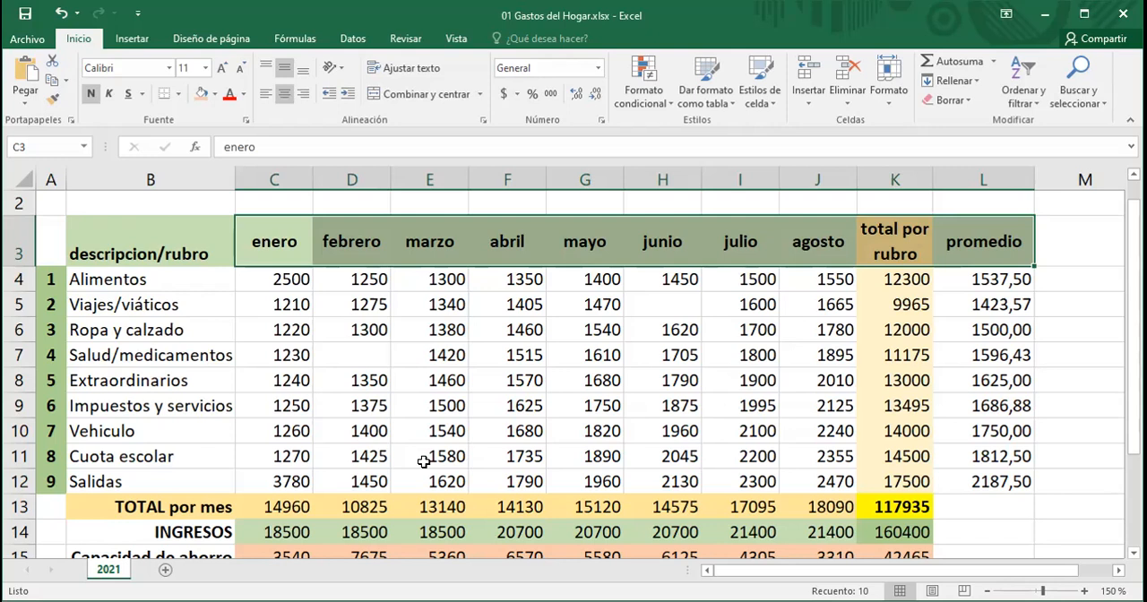
{"action": "left_click", "coordinate": [181, 94]}
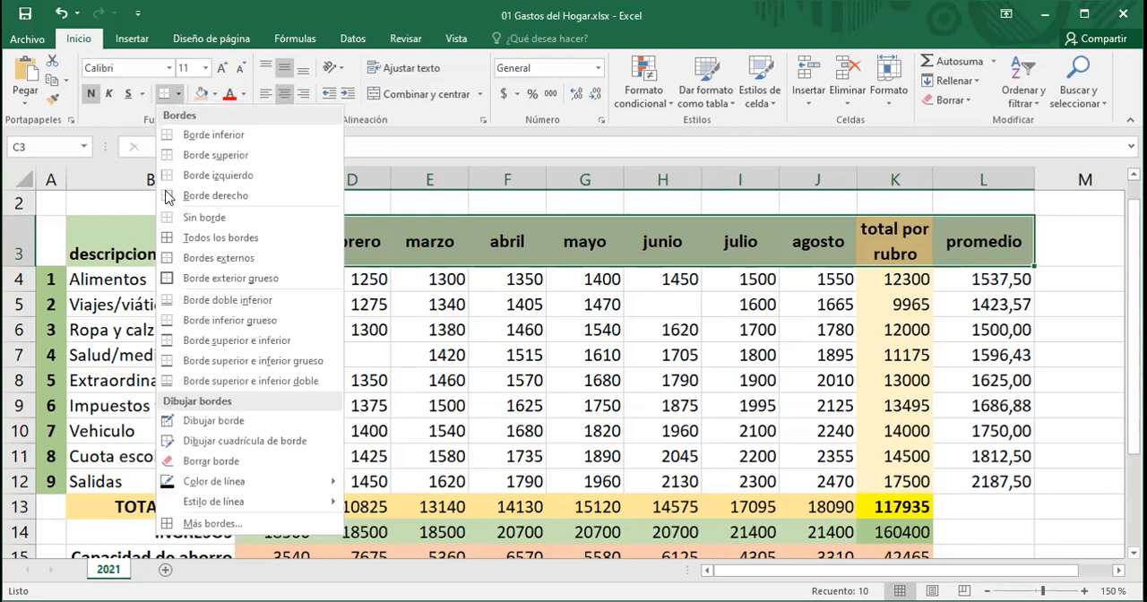
{"action": "left_click", "coordinate": [1069, 547]}
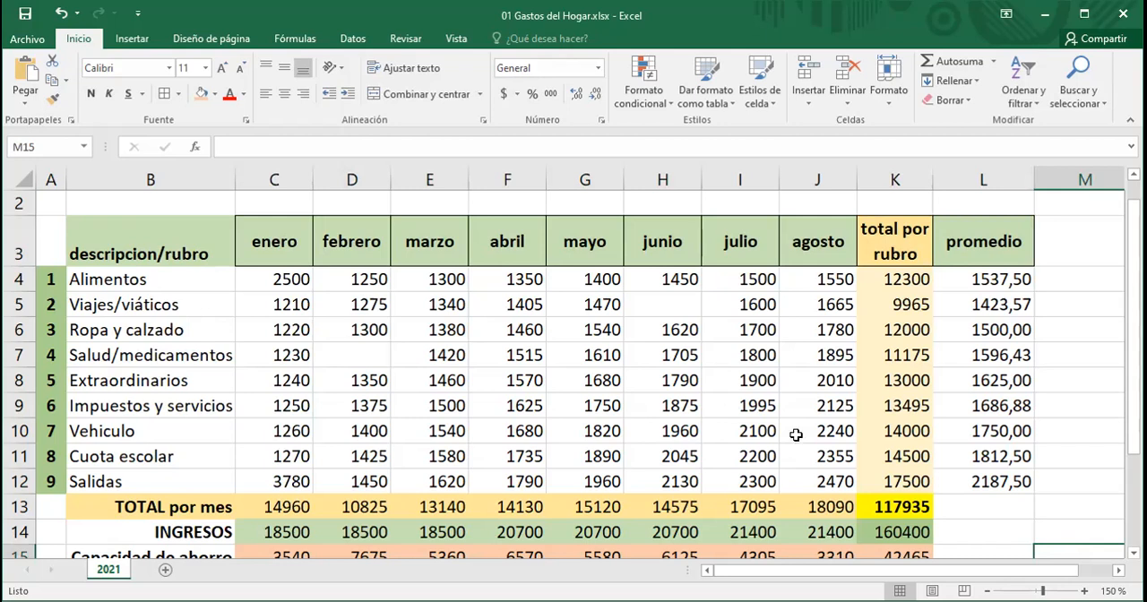
Step: Copy the formatting of the enero header in C3 onto the descripcion/rubro header in B3 with Format Painter
{"action": "left_click", "coordinate": [268, 231]}
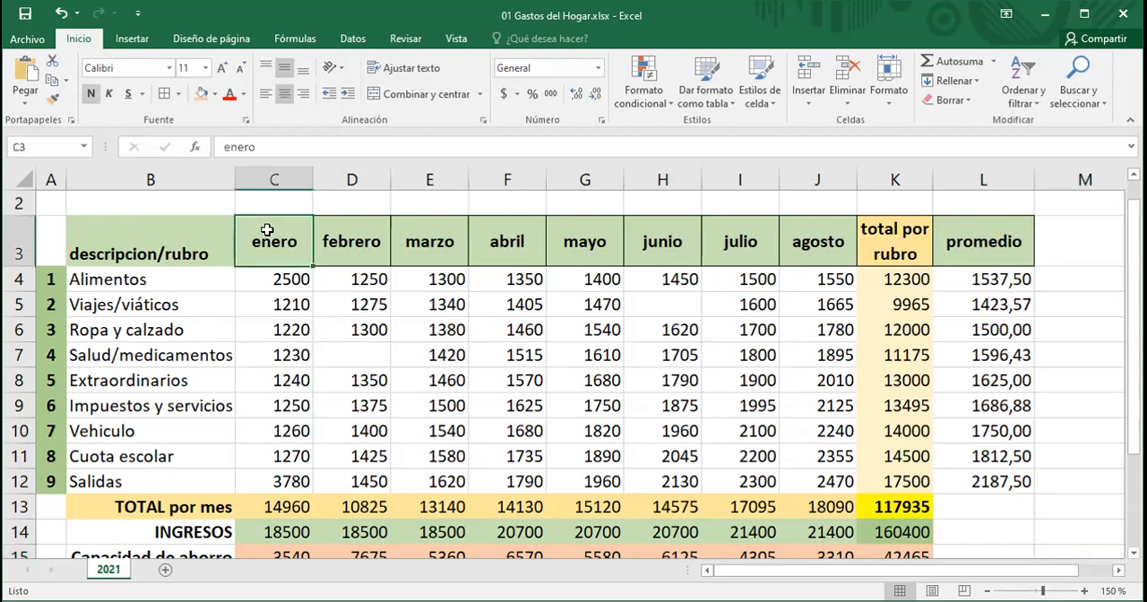
{"action": "left_click", "coordinate": [139, 240]}
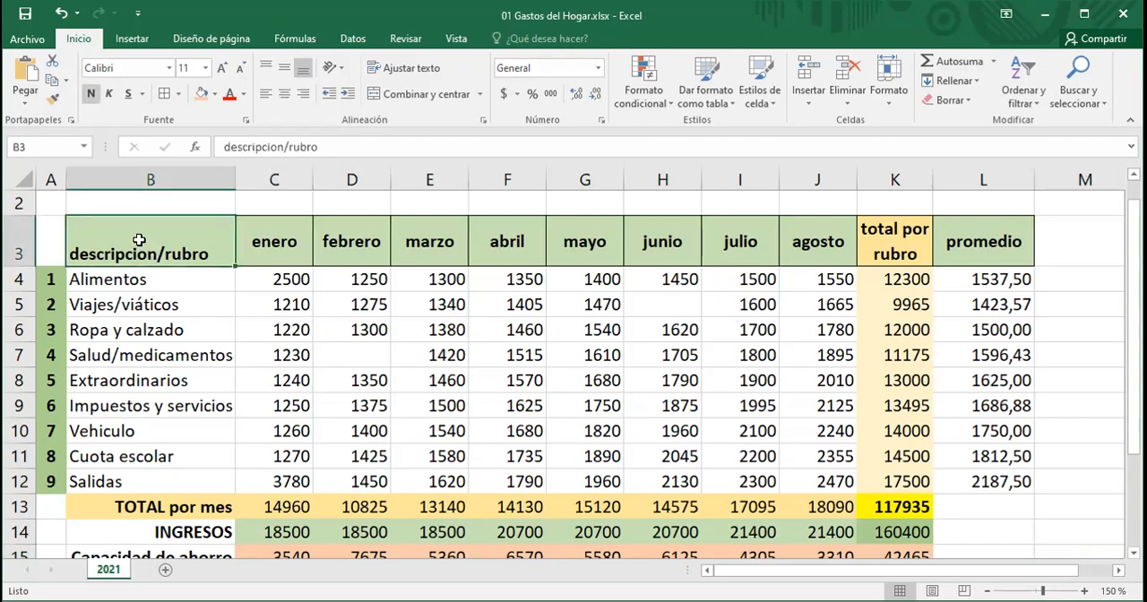
{"action": "left_click", "coordinate": [269, 243]}
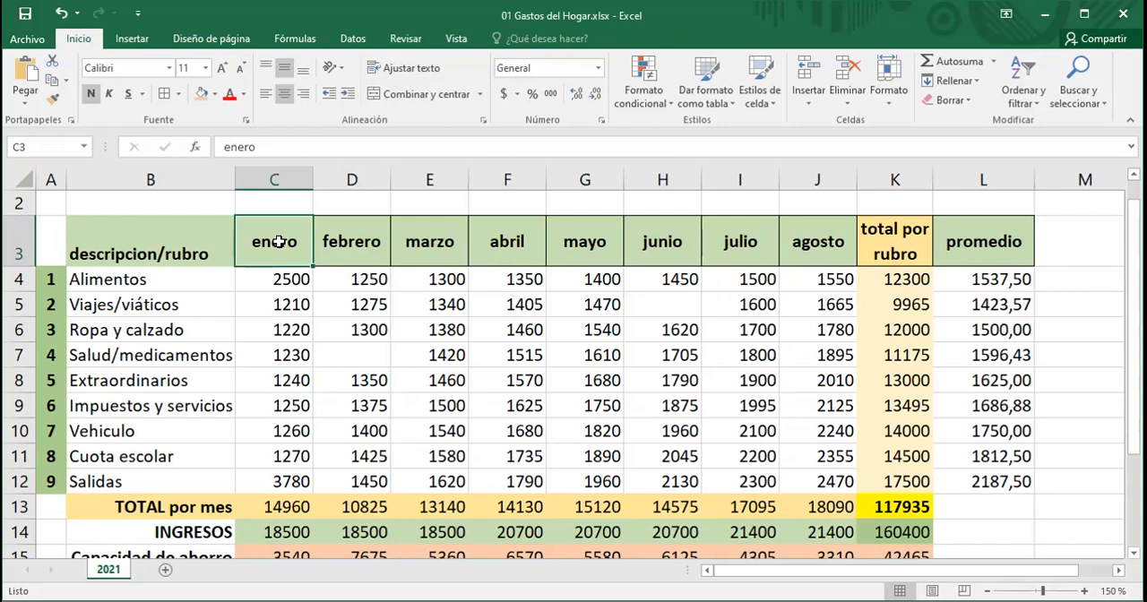
{"action": "left_click", "coordinate": [54, 101]}
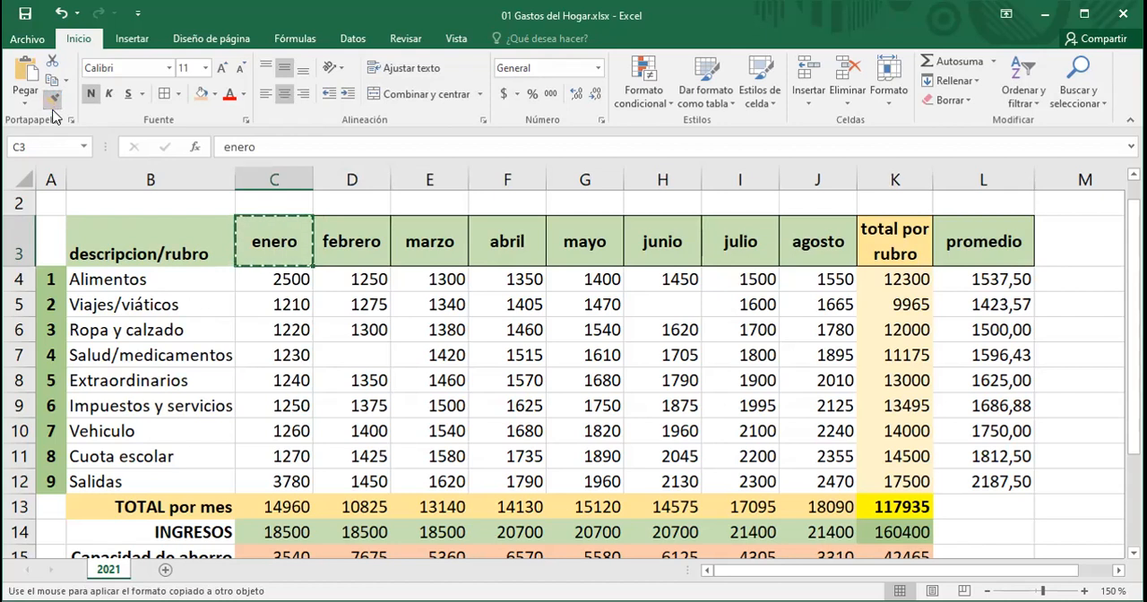
{"action": "left_click", "coordinate": [148, 237]}
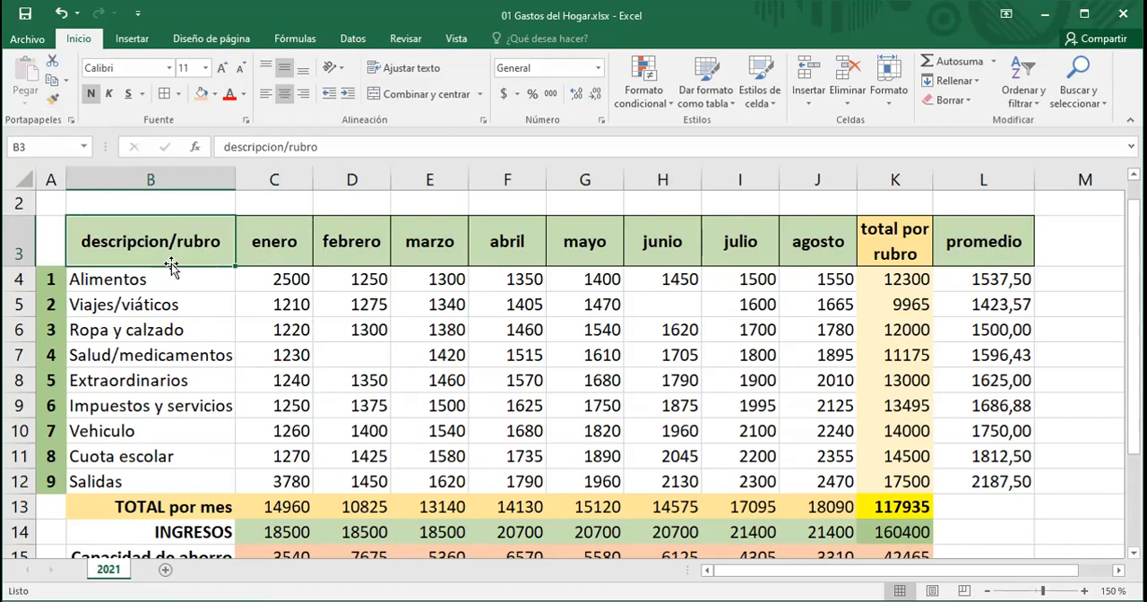
{"action": "left_click", "coordinate": [191, 306]}
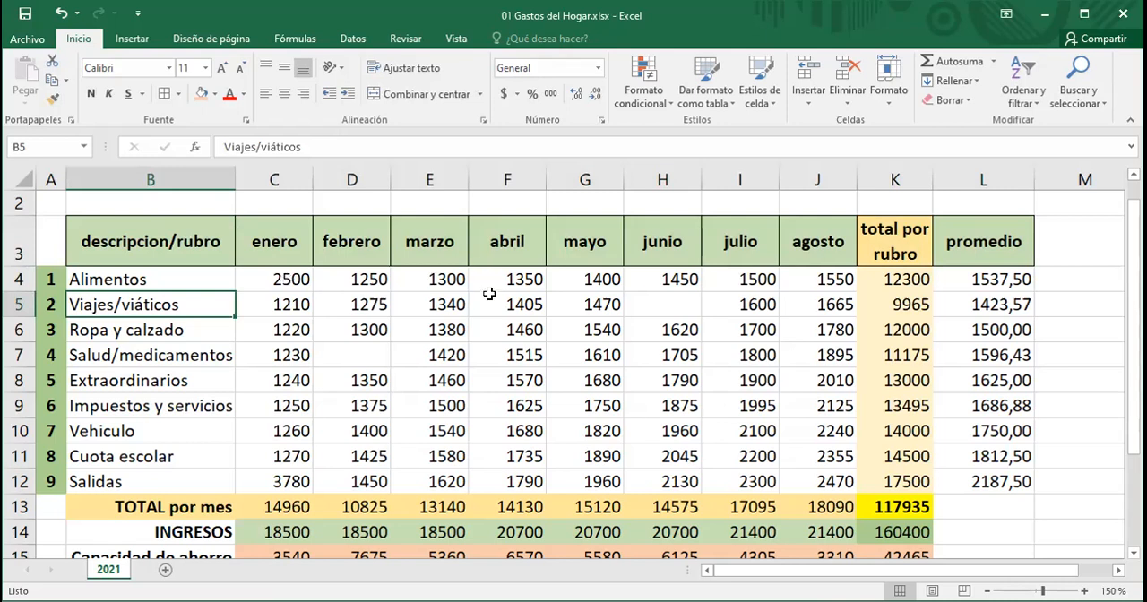
{"action": "scroll", "coordinate": [489, 294], "scroll_direction": "up", "scroll_amount": 1}
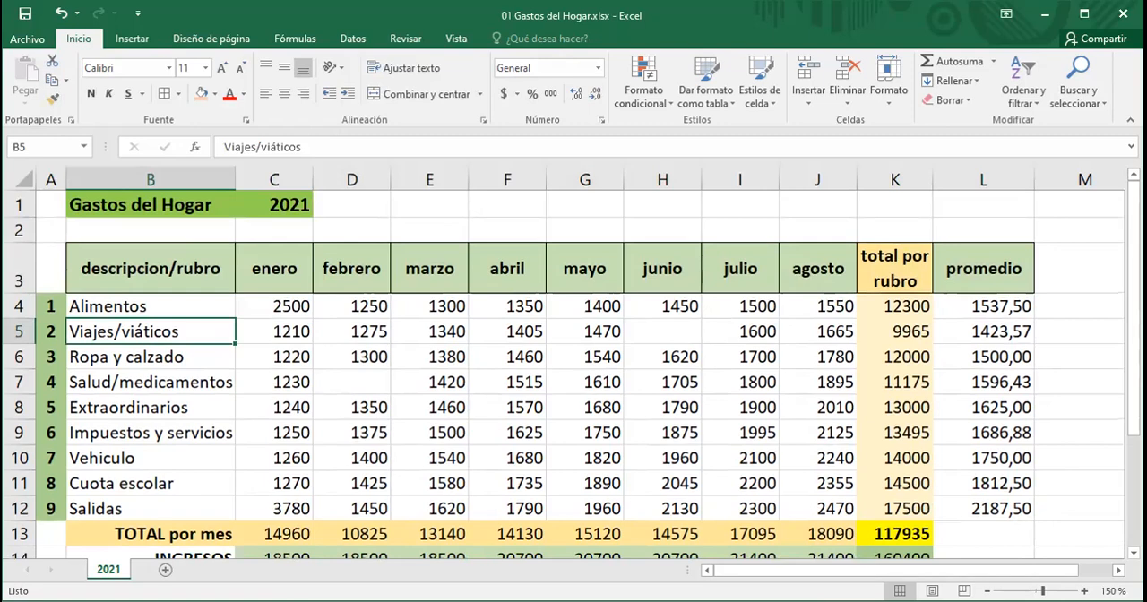
{"action": "scroll", "coordinate": [564, 362], "scroll_direction": "down", "scroll_amount": 1, "text": "ctrl"}
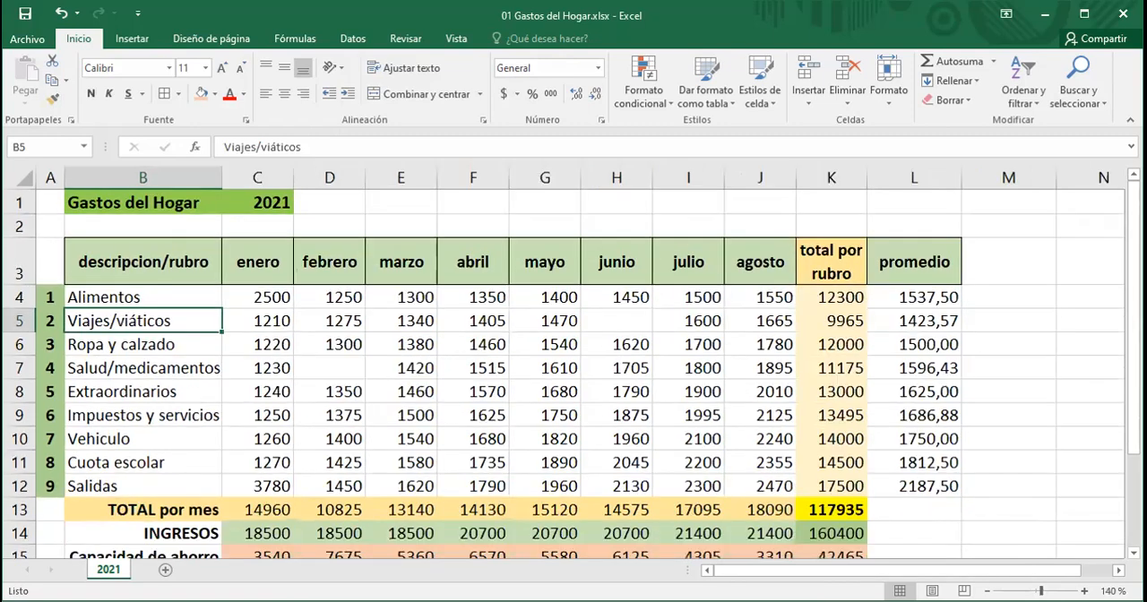
{"action": "scroll", "coordinate": [564, 362], "scroll_direction": "down", "scroll_amount": 1, "text": "ctrl"}
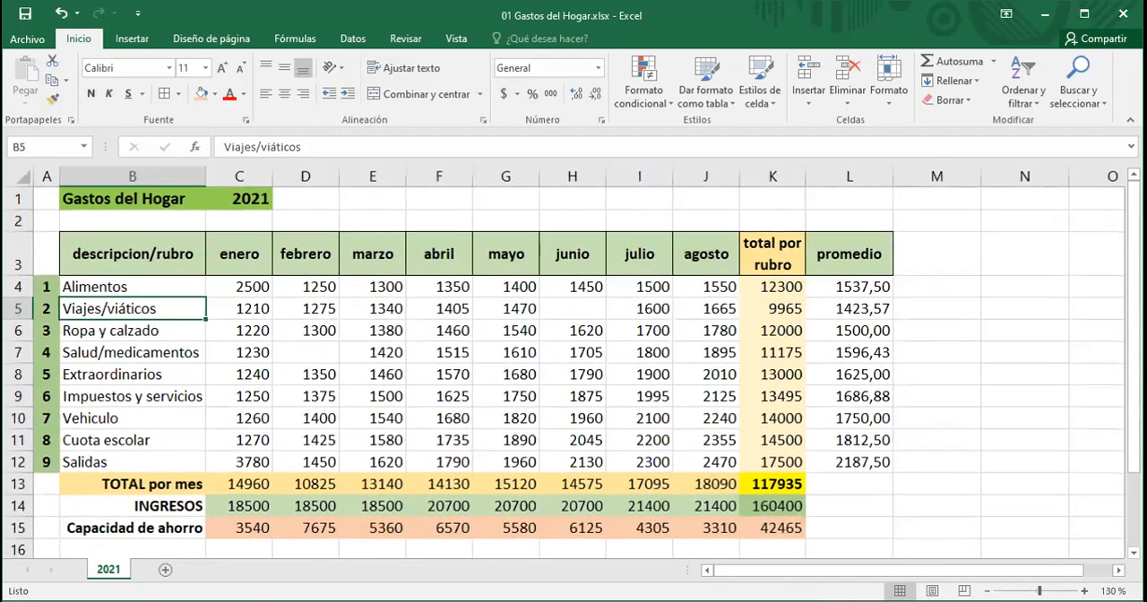